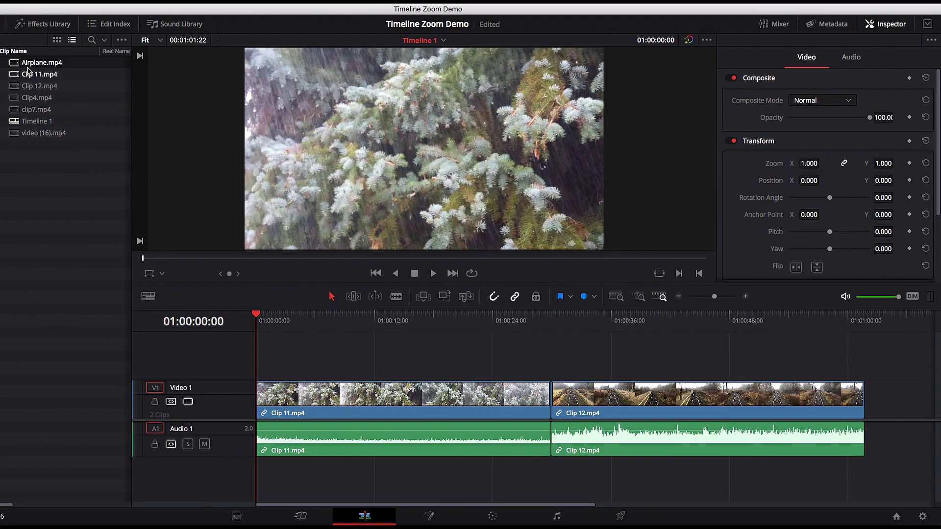
- Append Clip 11.mp4 to the end of Timeline 1, directly after Clip 12.mp4
left_click_drag(14, 75, 755, 405)
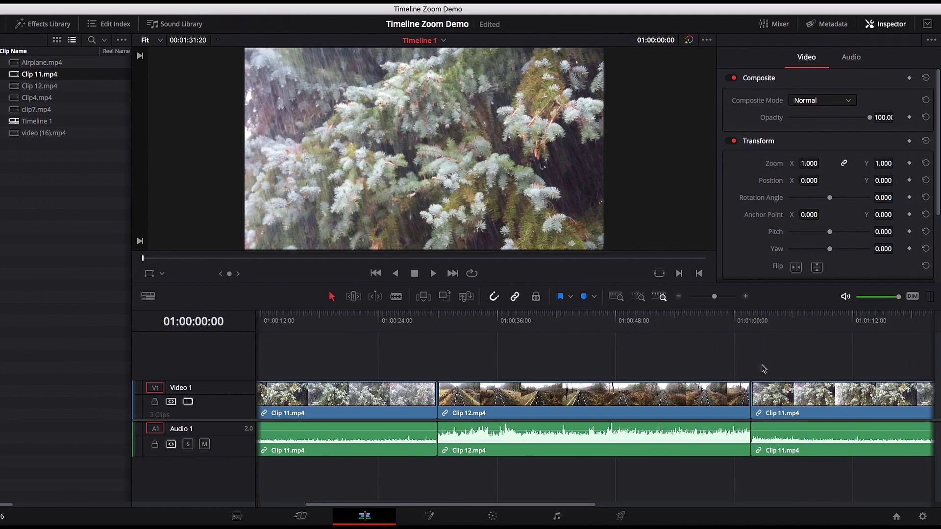
scroll(763, 369, "left", 3)
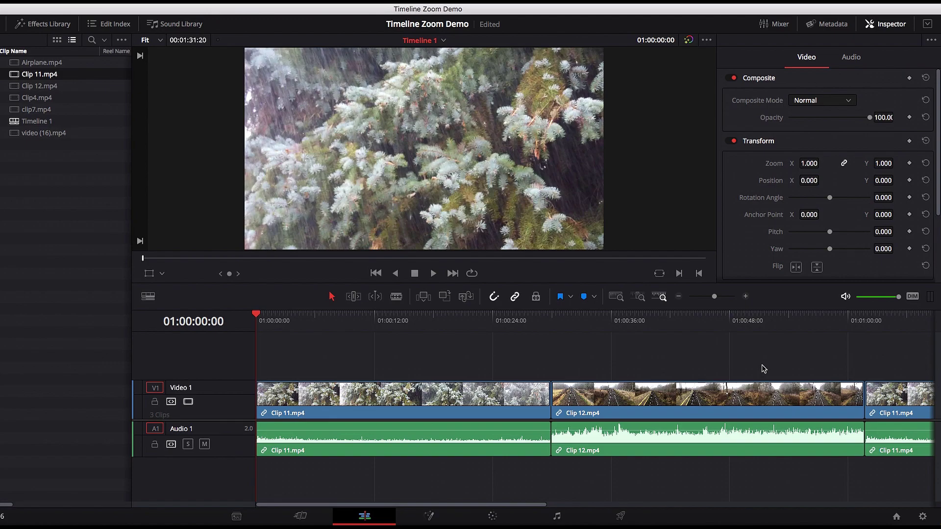
scroll(763, 368, "right", 6)
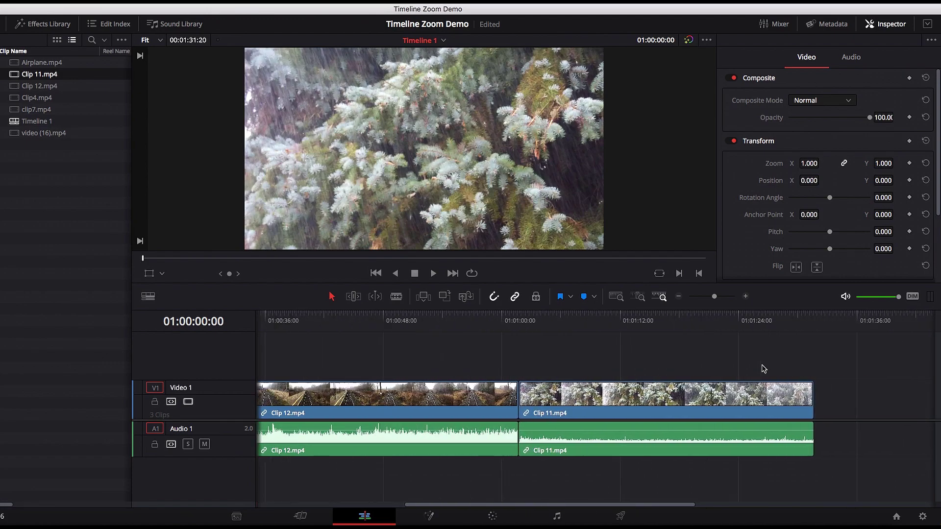
scroll(763, 369, "left", 3)
scroll(763, 369, "right", 8)
scroll(763, 368, "left", 2)
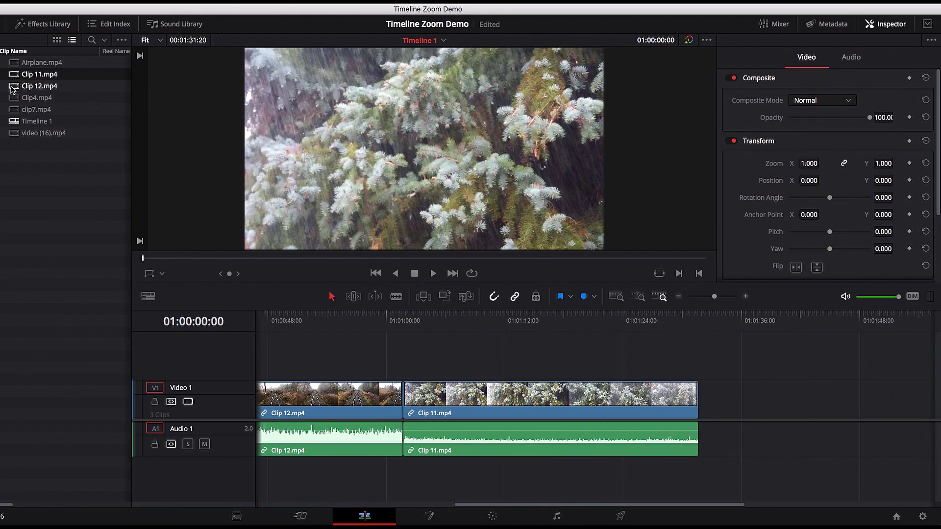
- Append Airplane.mp4 and another Clip 12.mp4 to the end of the timeline
left_click_drag(15, 63, 701, 391)
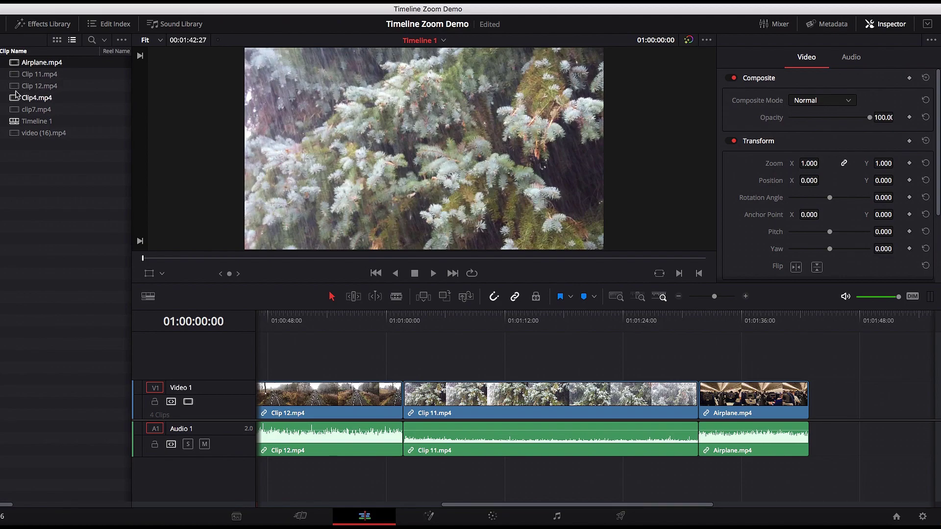
left_click(15, 88)
left_click_drag(15, 88, 812, 388)
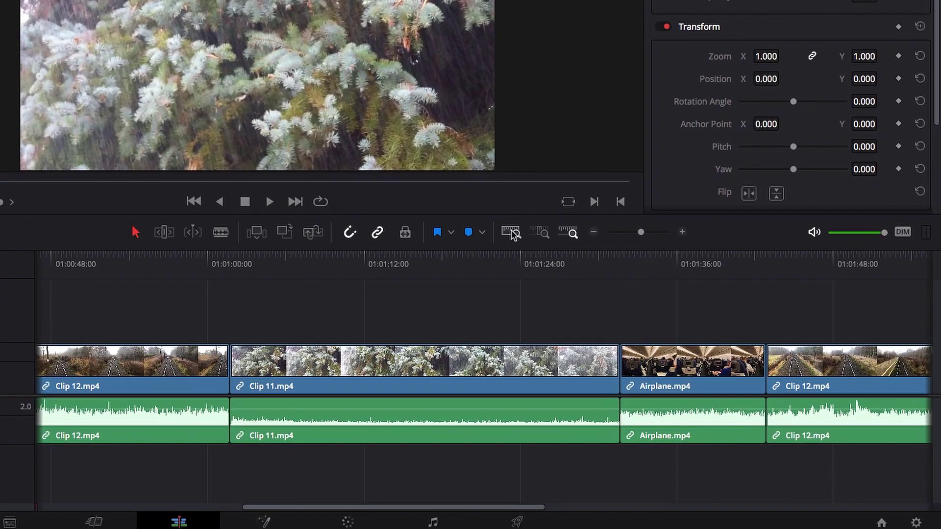
- Switch the timeline to Full Extent Zoom and append another Clip 11.mp4 and Clip 12.mp4 at its end
left_click(512, 232)
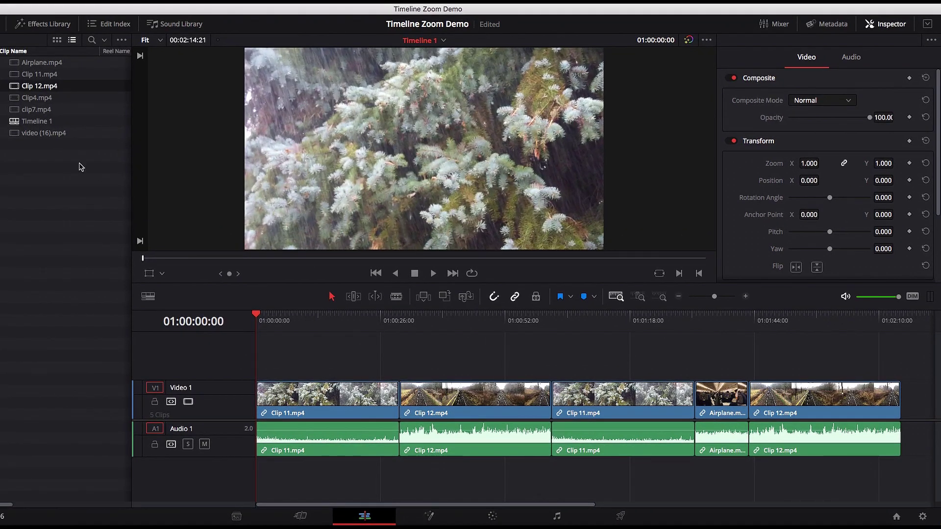
left_click_drag(14, 80, 908, 397)
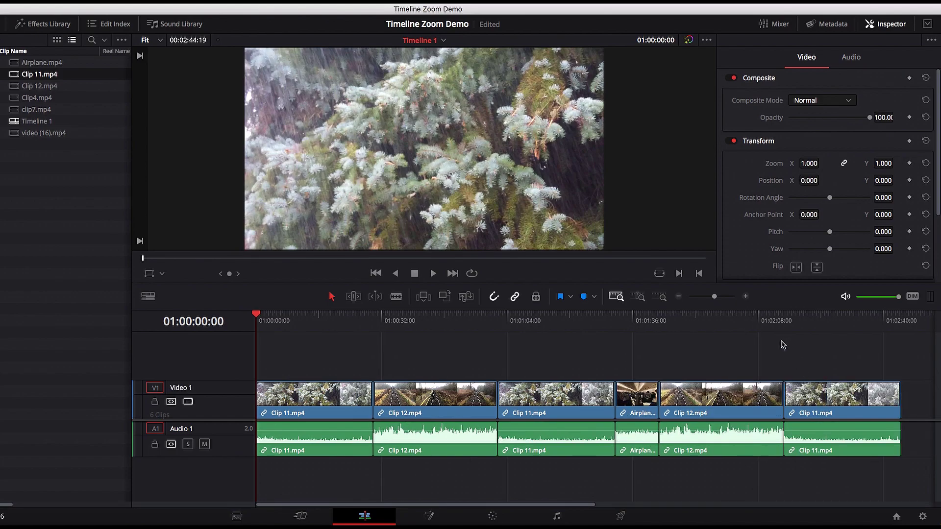
left_click_drag(16, 87, 761, 401)
key("shift+z")
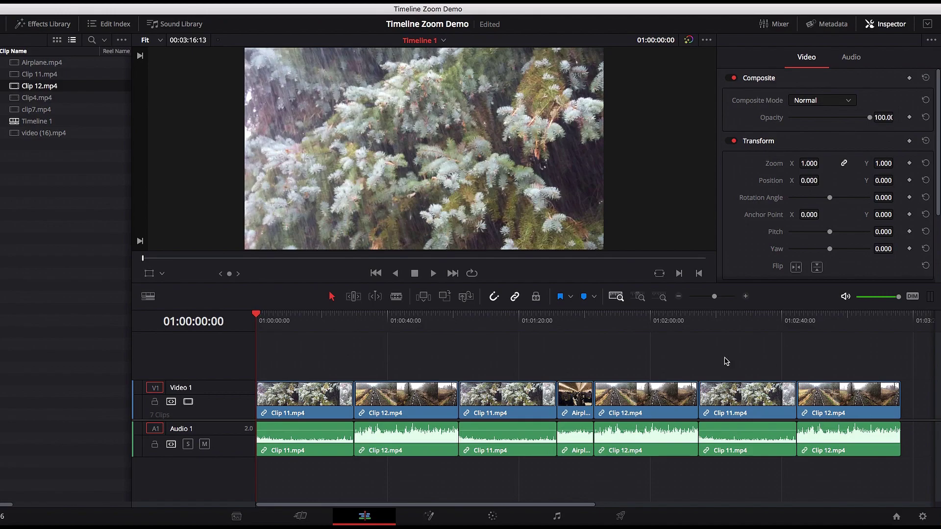
- Delete the last four clips one by one, from the final Clip 12.mp4 back through Airplane.mp4
left_click(827, 394)
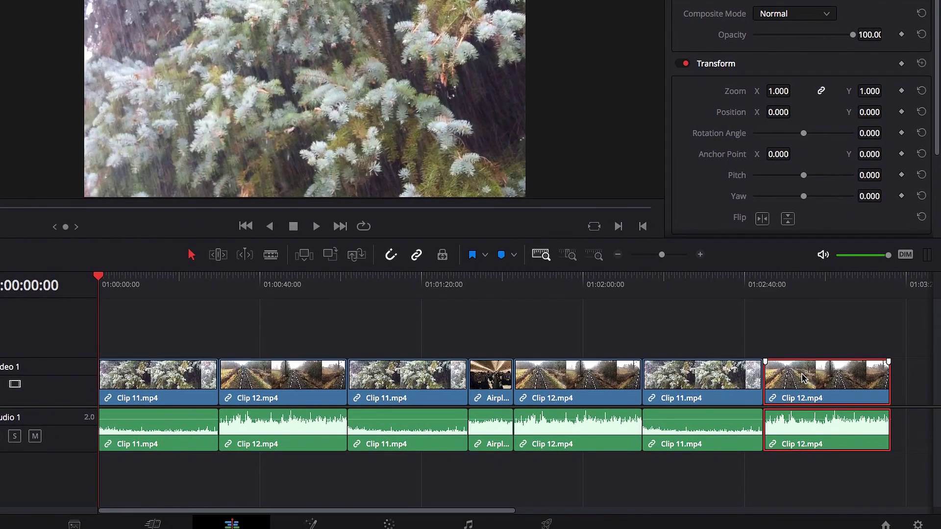
key("Delete")
left_click(802, 378)
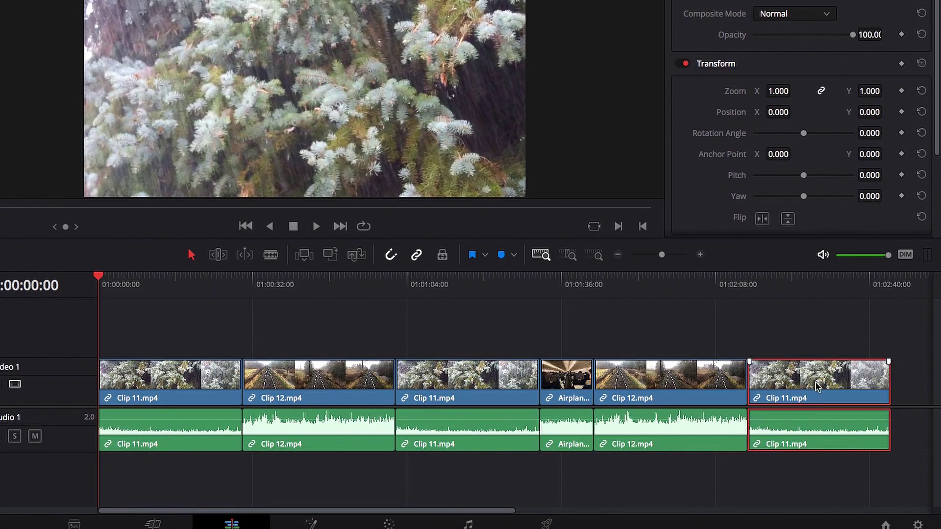
key("Delete")
left_click(767, 383)
key("Delete")
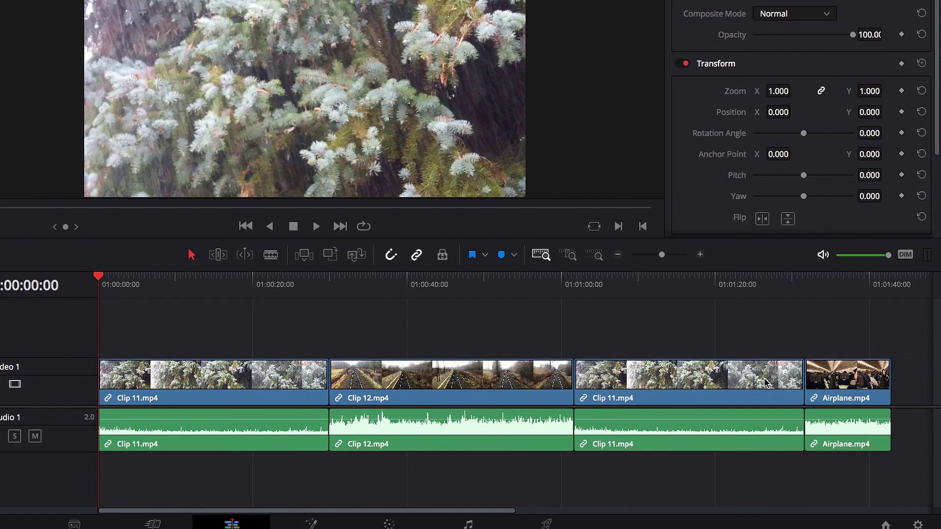
left_click(858, 381)
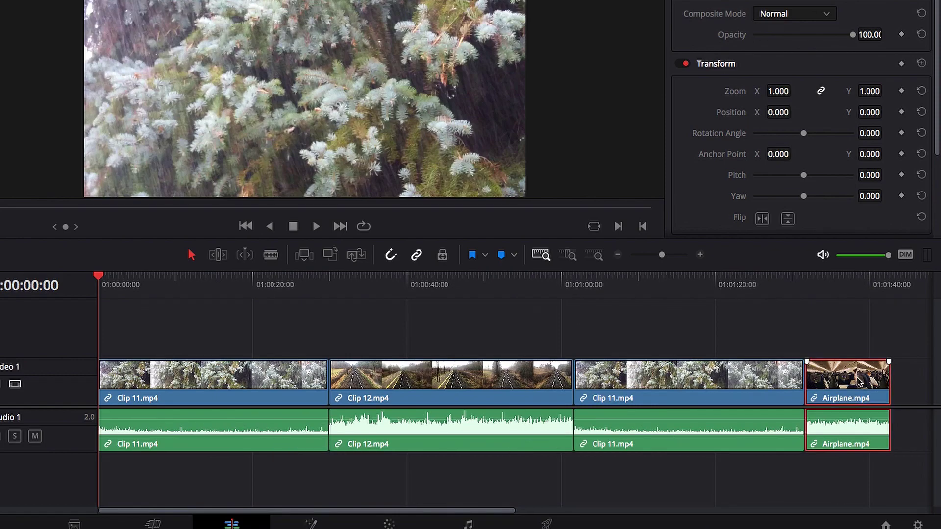
key("Delete")
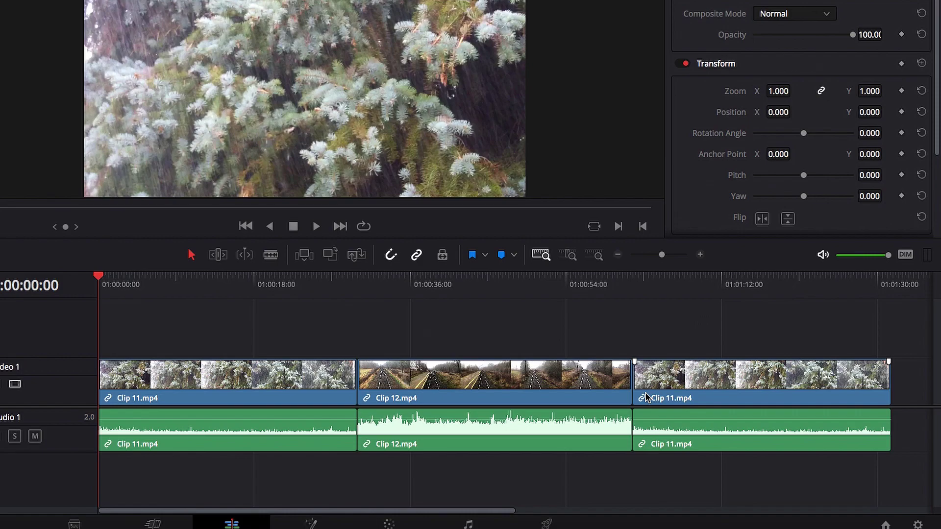
- In Trim Edit mode, shorten the last Clip 11.mp4 from its start and try trimming the middle Clip 12.mp4
key("t")
left_click_drag(643, 377, 785, 376)
left_click_drag(411, 381, 509, 380)
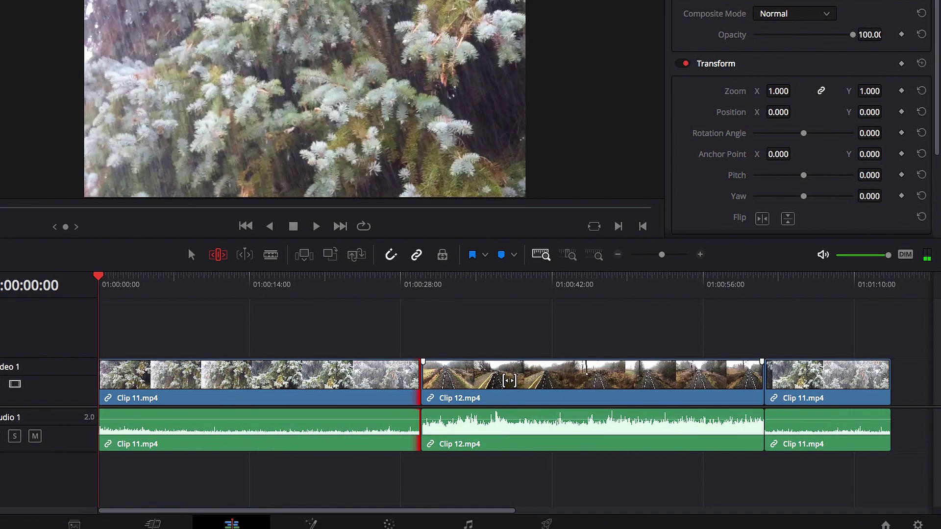
left_click_drag(762, 380, 563, 378)
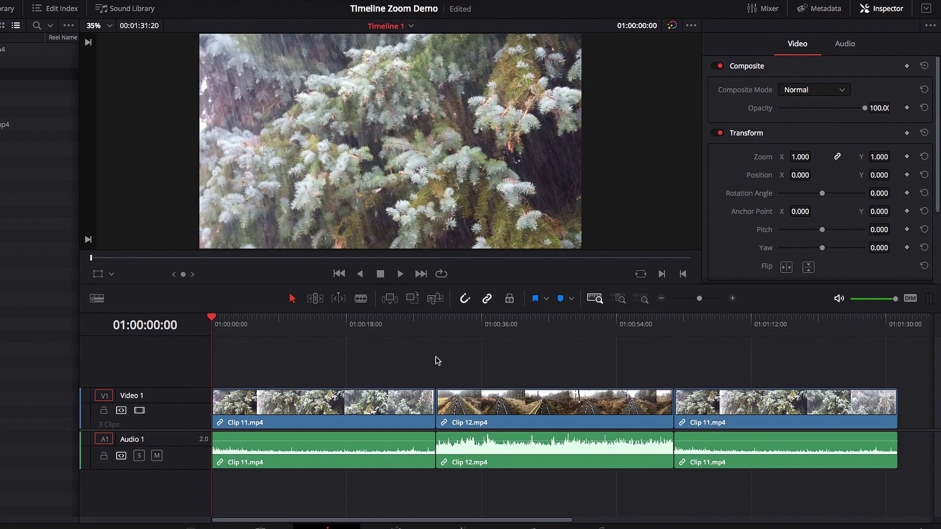
- Apply Detail Zoom at the cut between the first Clip 11.mp4 and Clip 12.mp4, and blade both clips just beside it
left_click(437, 322)
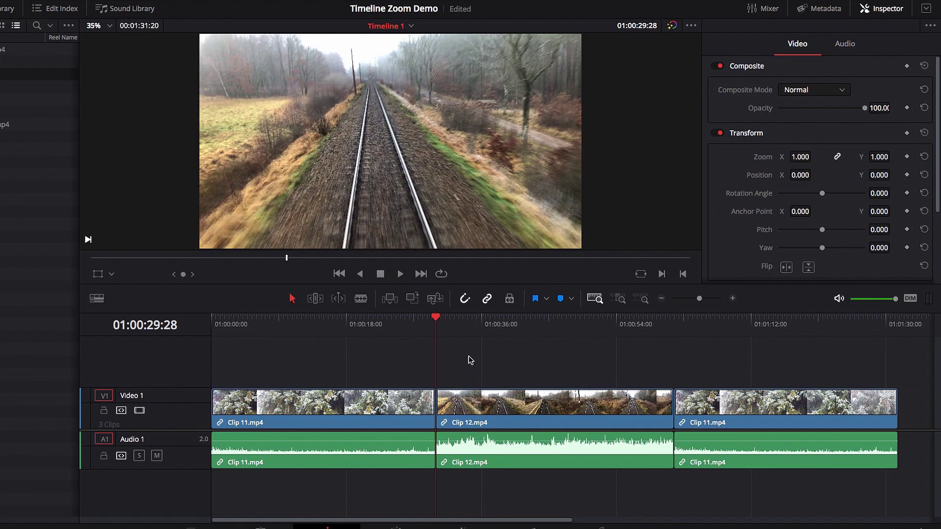
left_click(620, 300)
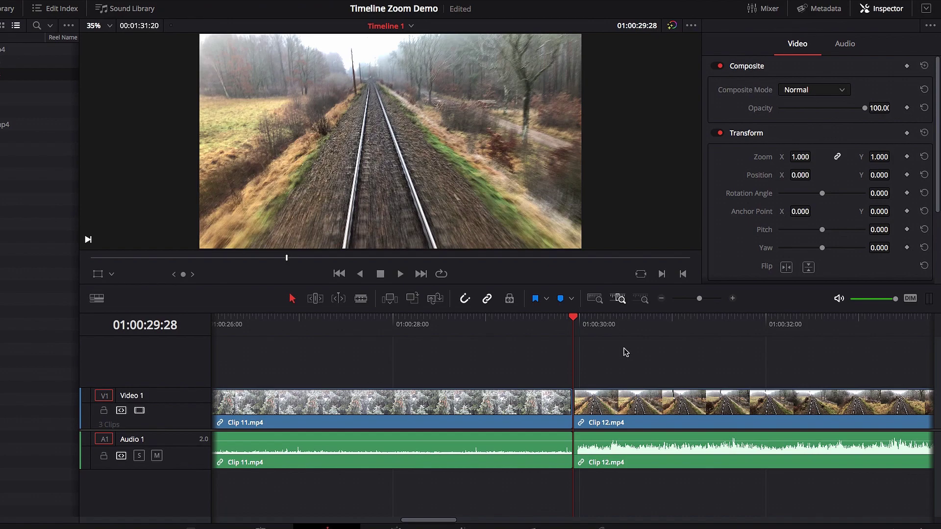
key("b")
left_click(543, 406)
left_click(615, 406)
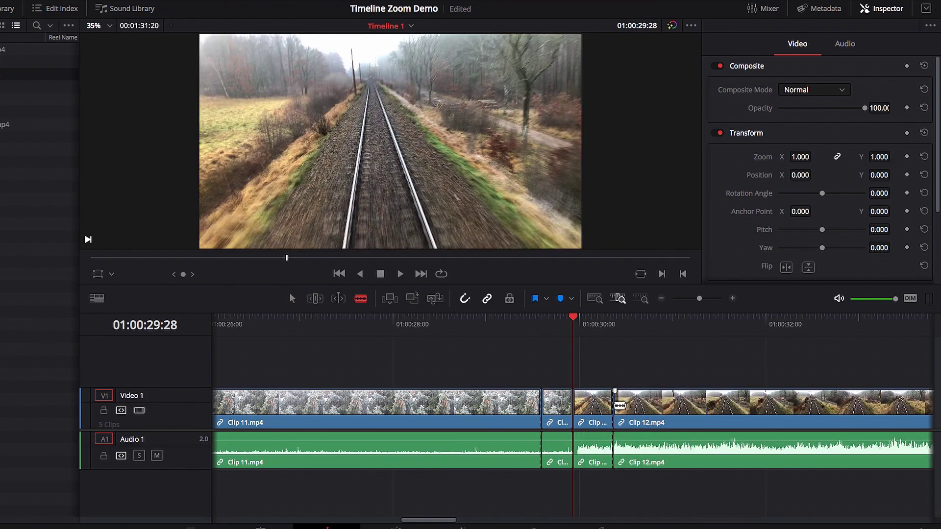
key("a")
- Scrub the playhead around the new cuts, return it to 01:00:29:28, and look along Clip 12.mp4 in the detailed view
left_click(243, 323)
left_click(830, 323)
left_click(884, 324)
scroll(885, 322, "right", 3)
left_click(903, 322)
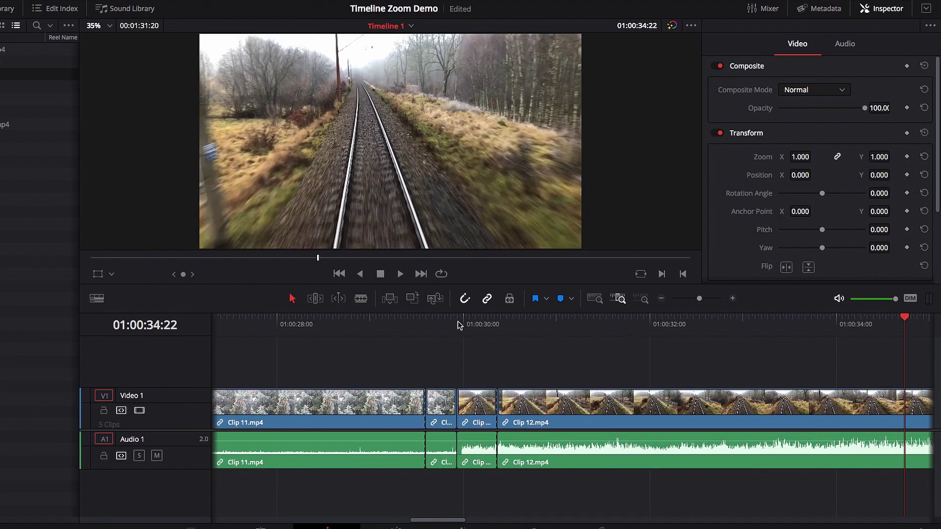
left_click(458, 322)
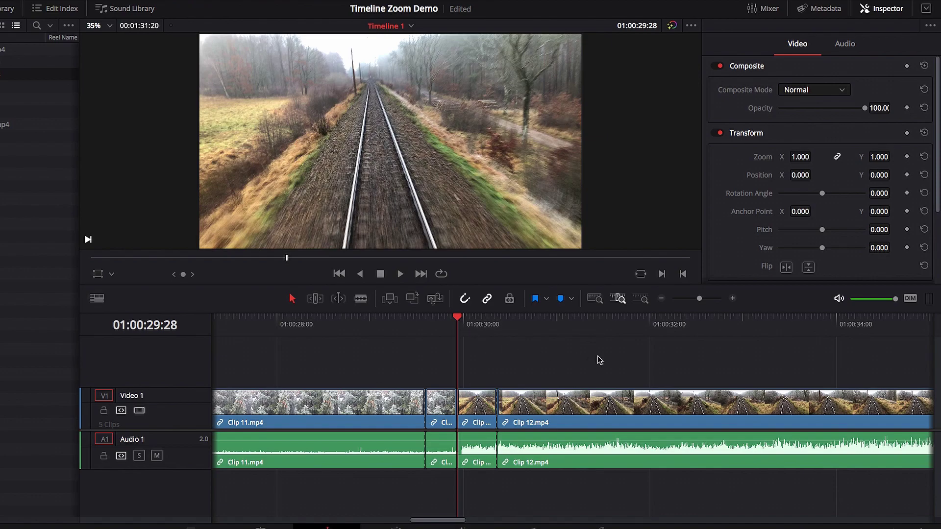
scroll(600, 360, "right", 18)
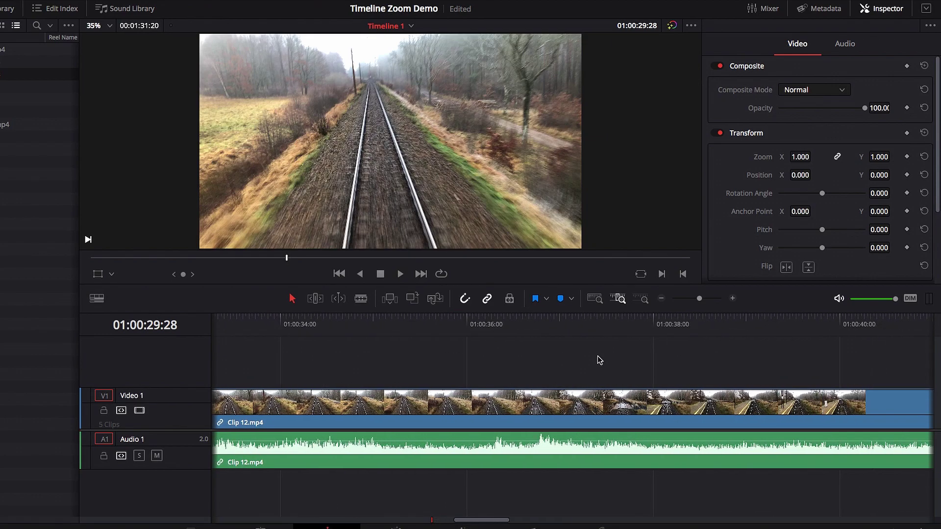
scroll(599, 360, "right", 18)
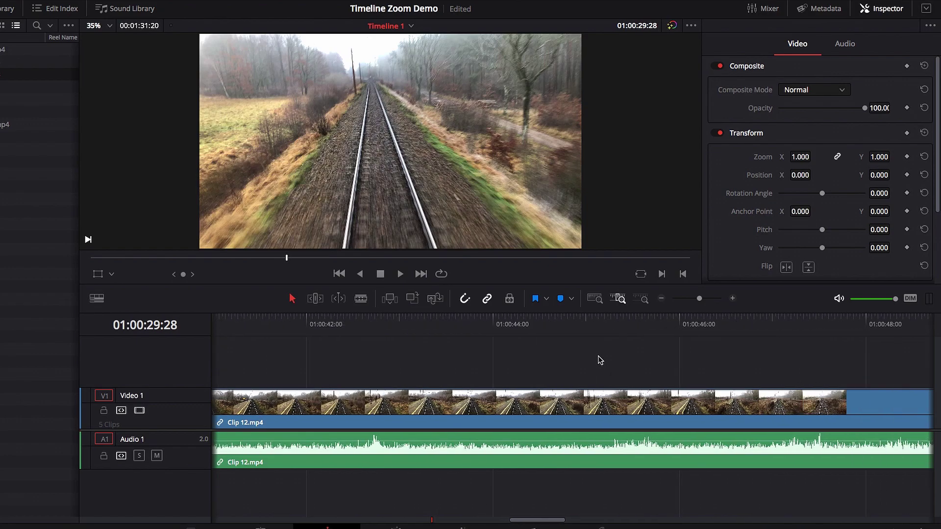
scroll(600, 360, "right", 6)
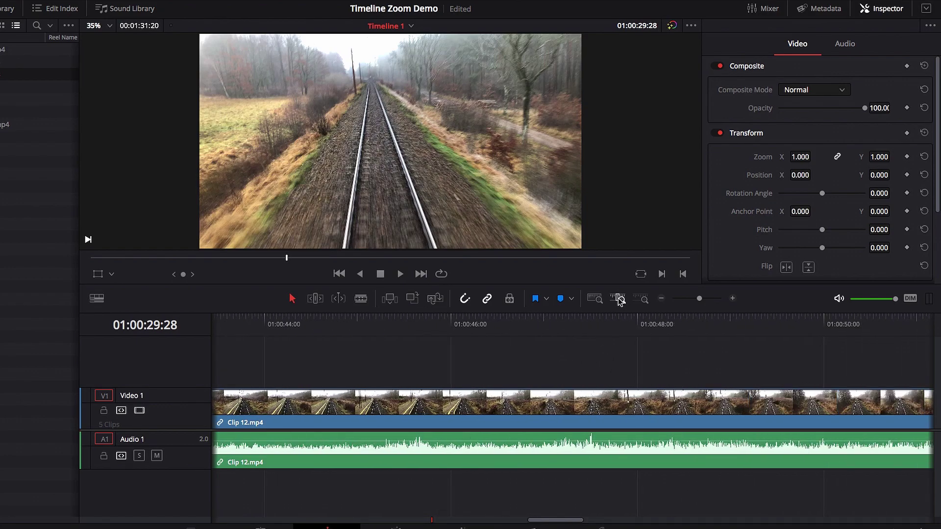
scroll(626, 354, "left", 6)
scroll(626, 355, "left", 20)
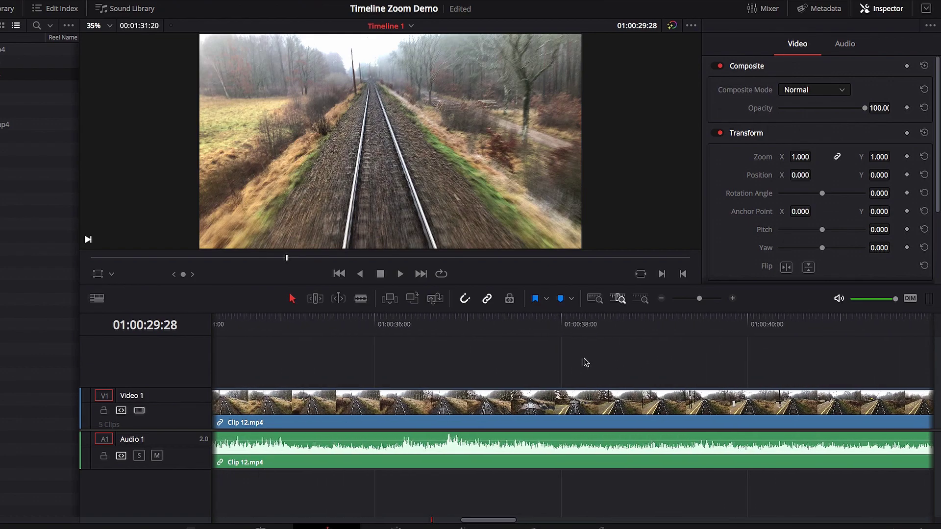
scroll(587, 362, "left", 12)
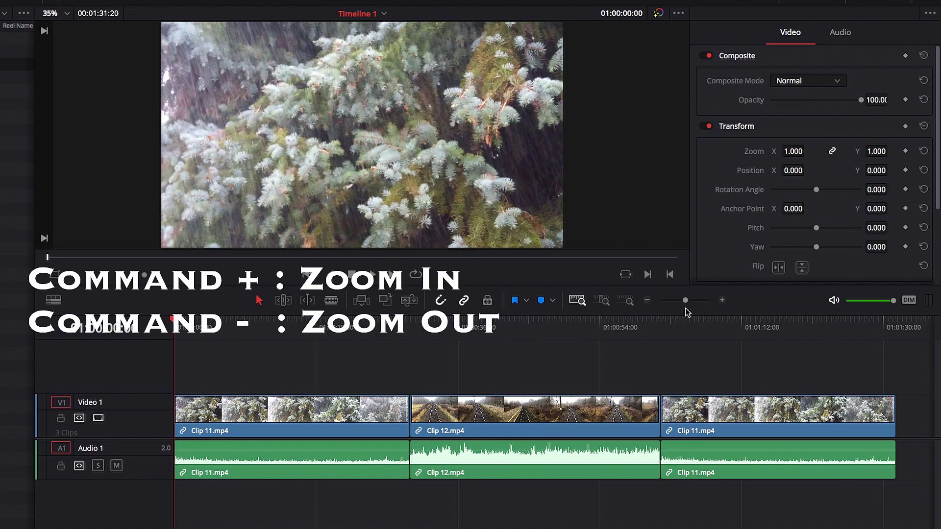
- Zoom the timeline in a few levels and back out until all three clips shrink to a small block
key("super+equal")
key("super+equal")
key("super+equal")
key("super+minus")
key("super+minus")
key("super+minus")
key("super+minus")
key("super+minus")
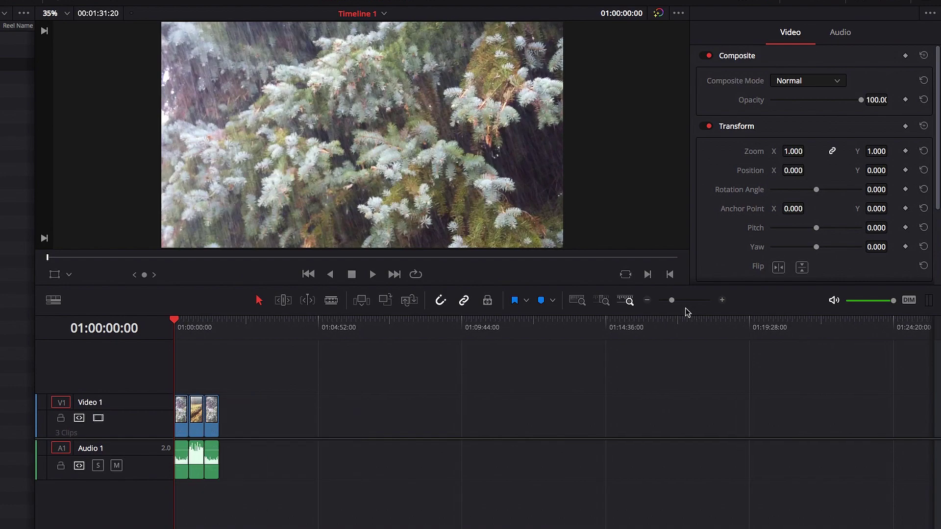
key("super+minus")
key("super+minus")
- Zoom the timeline in until the first Clip 11.mp4 fills the visible range
key("super+equal")
key("super+equal")
key("super+equal")
key("super+equal")
key("super+equal")
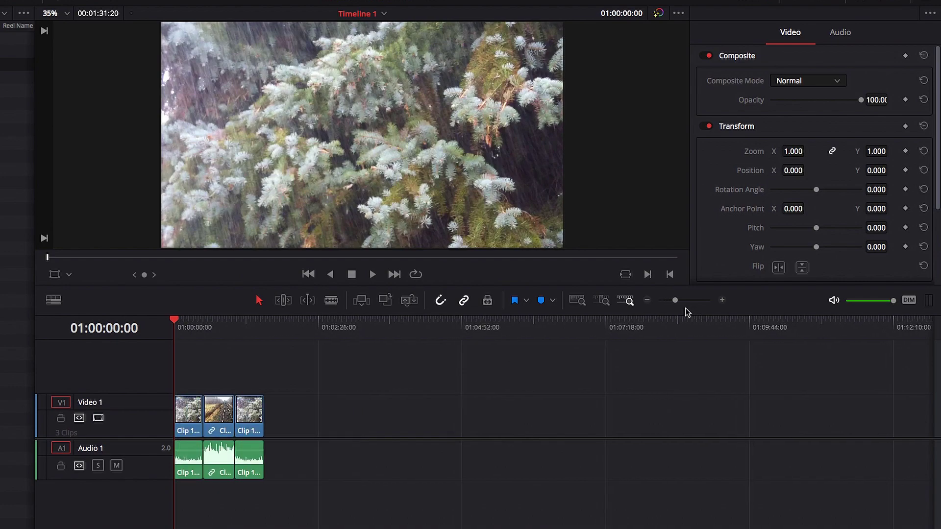
key("super+equal")
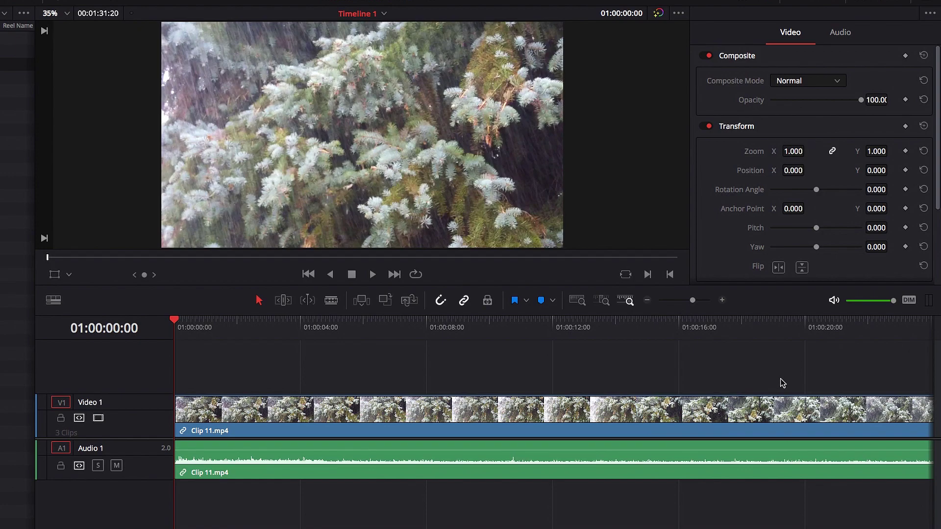
- Place the playhead at 01:00:38:25, inside Clip 12.mp4
scroll(780, 380, "right", 6)
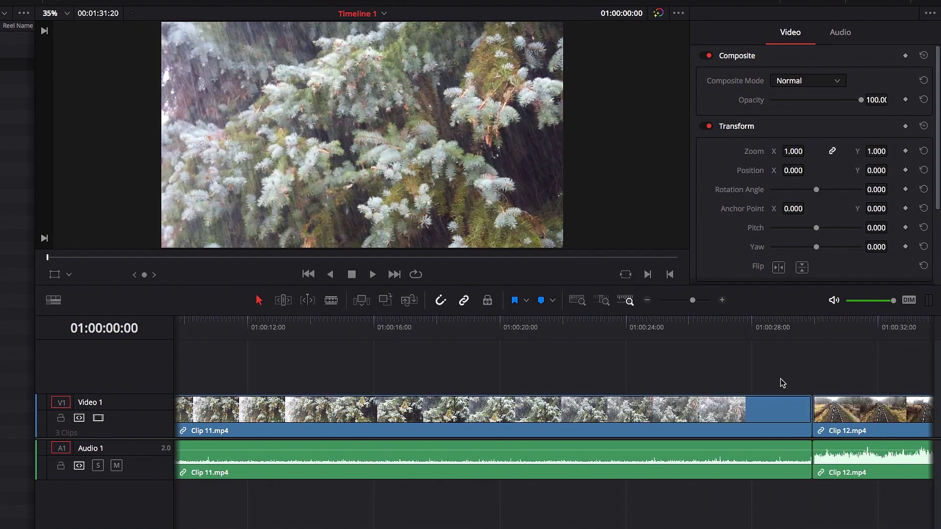
left_click(833, 327)
left_click(899, 324)
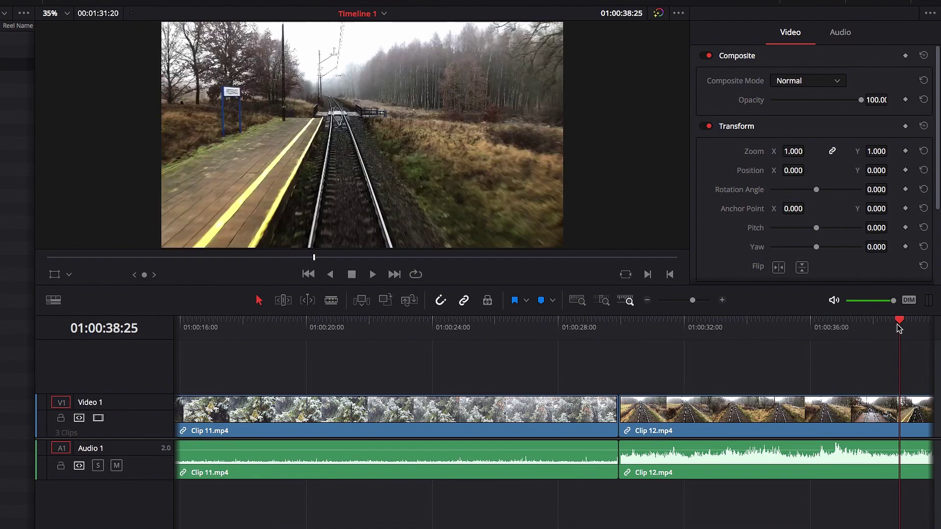
- Return the view to the timeline's start and zoom in closely on the playhead from there
scroll(652, 346, "left", 4)
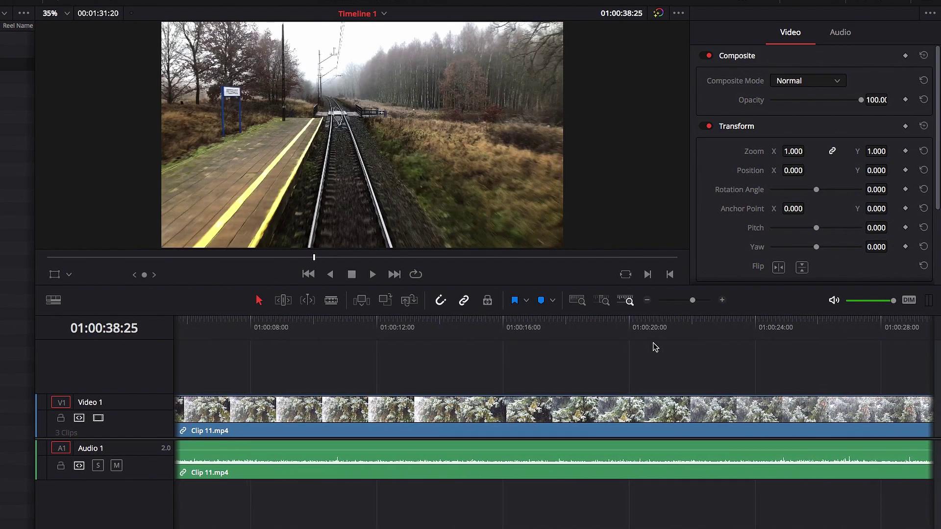
scroll(655, 347, "left", 2)
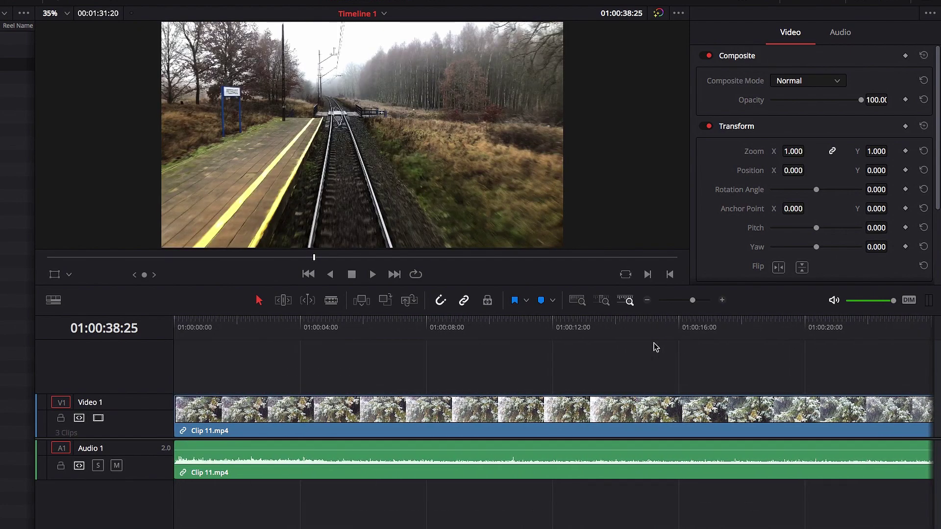
key("ctrl+equal")
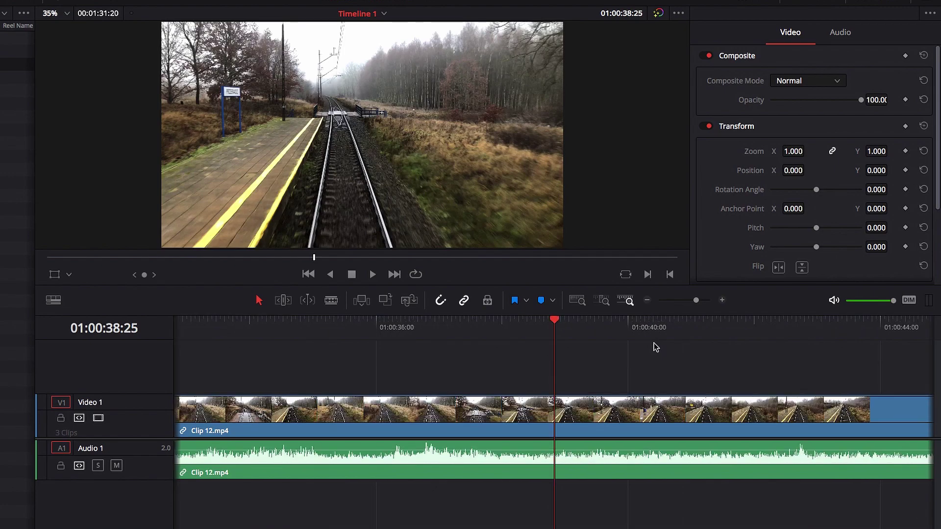
key("ctrl+equal")
key("ctrl+equal")
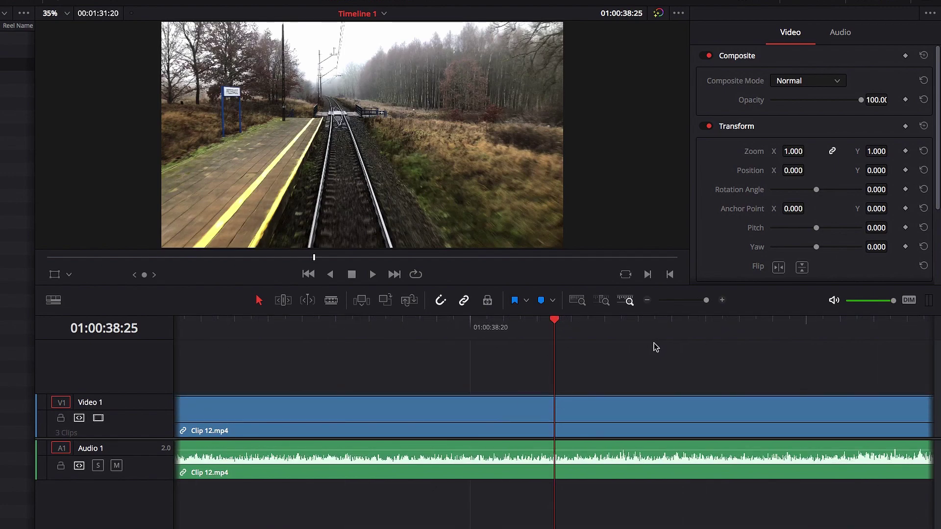
- Zoom the timeline out around the playhead until all three clips are visible and fill the timeline's width
key("ctrl+minus")
key("ctrl+minus")
key("ctrl+minus")
key("ctrl+minus")
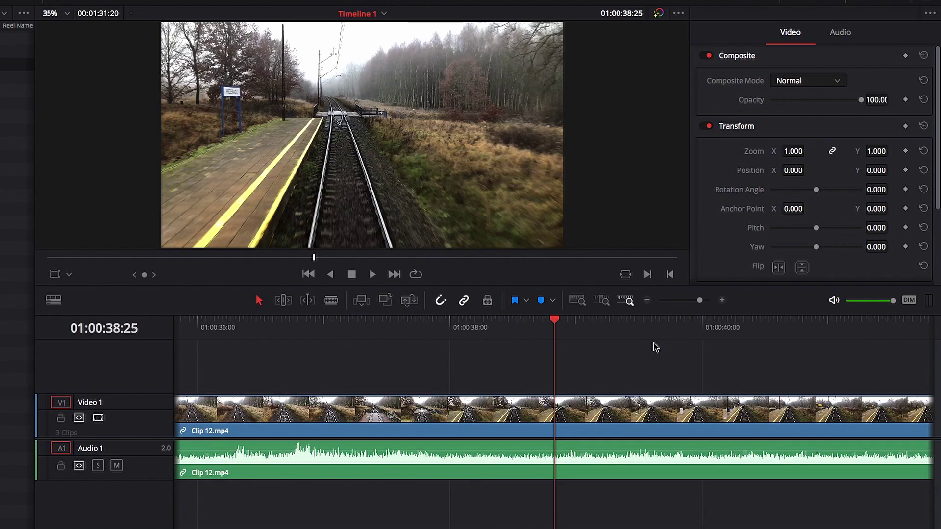
key("ctrl+minus")
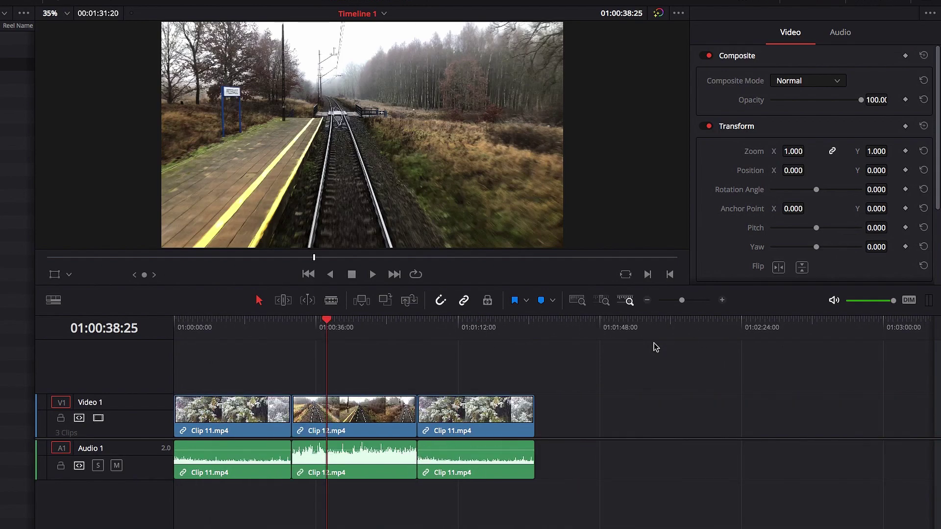
key("ctrl+equal")
key("ctrl+minus")
key("ctrl+minus")
key("ctrl+minus")
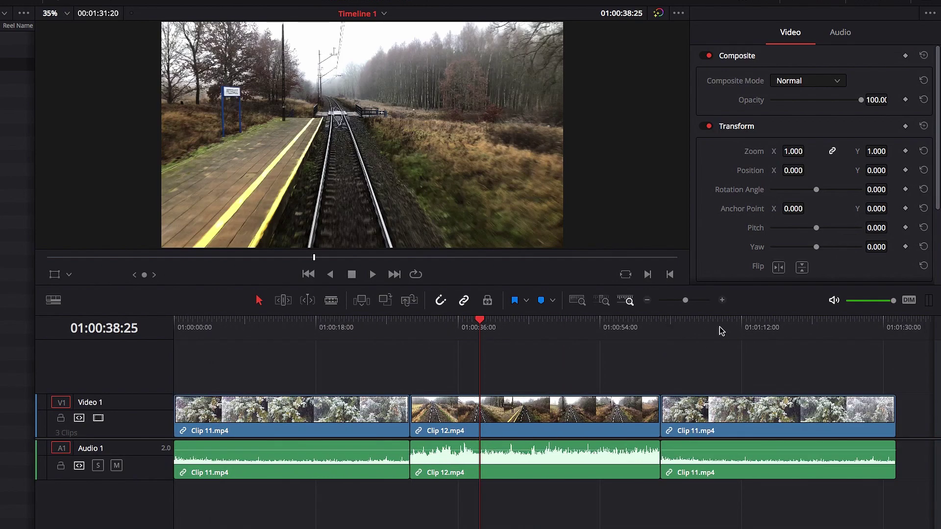
- Place the playhead at 01:00:58:25, near the end of Clip 12.mp4, and zoom the timeline in around it
key("ctrl+equal")
key("ctrl+equal")
left_click(870, 330)
key("ctrl+equal")
key("ctrl+equal")
key("ctrl+equal")
key("ctrl+equal")
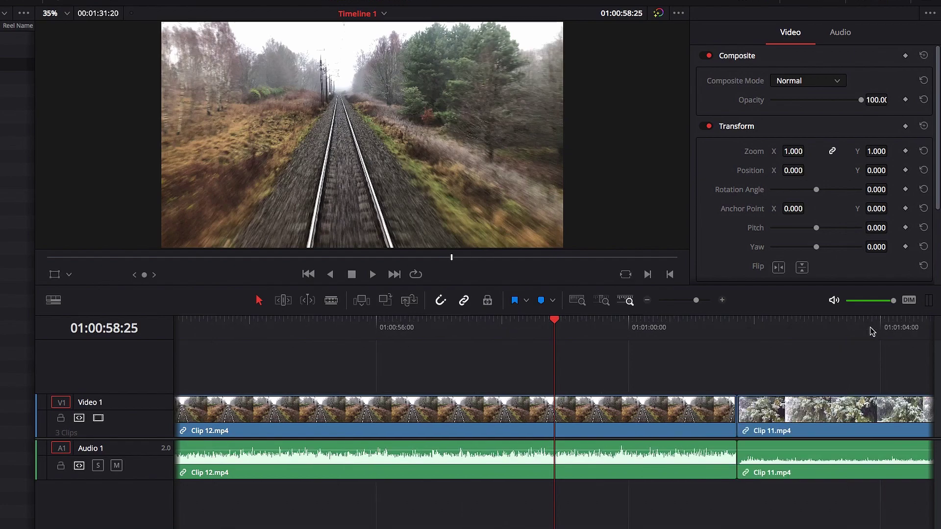
- Zoom out until more of the last Clip 11.mp4 shows, and zoom back in until only Clip 12.mp4 is in view
key("ctrl+minus")
key("ctrl+minus")
key("ctrl+minus")
key("ctrl+minus")
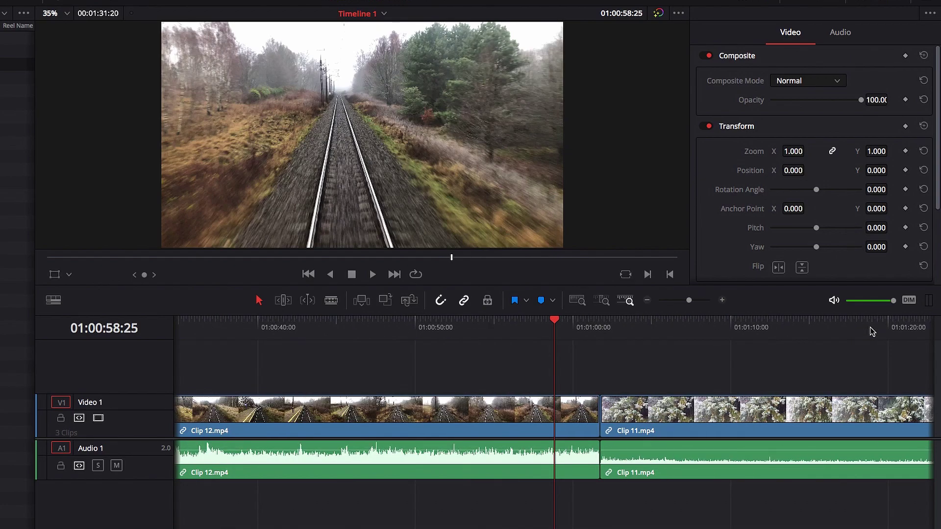
key("ctrl+equal")
key("ctrl+equal")
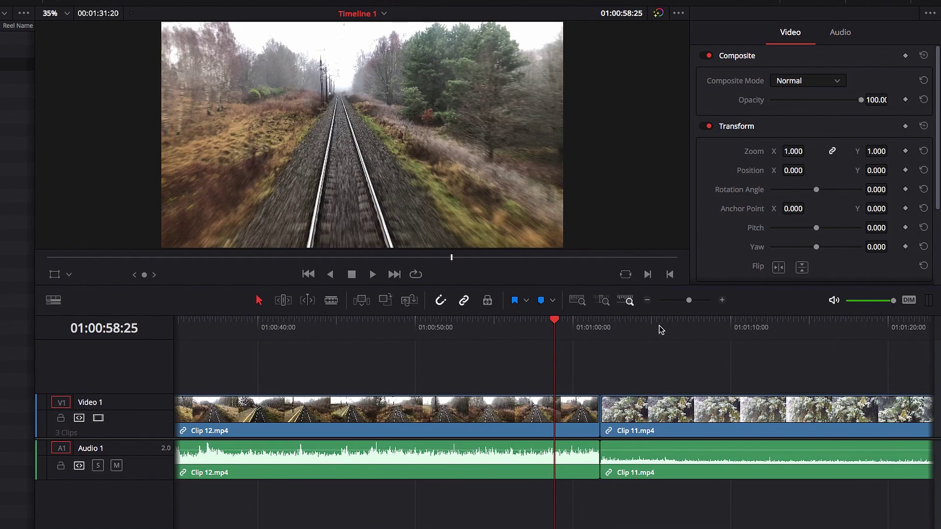
key("ctrl+equal")
key("ctrl+equal")
key("ctrl+equal")
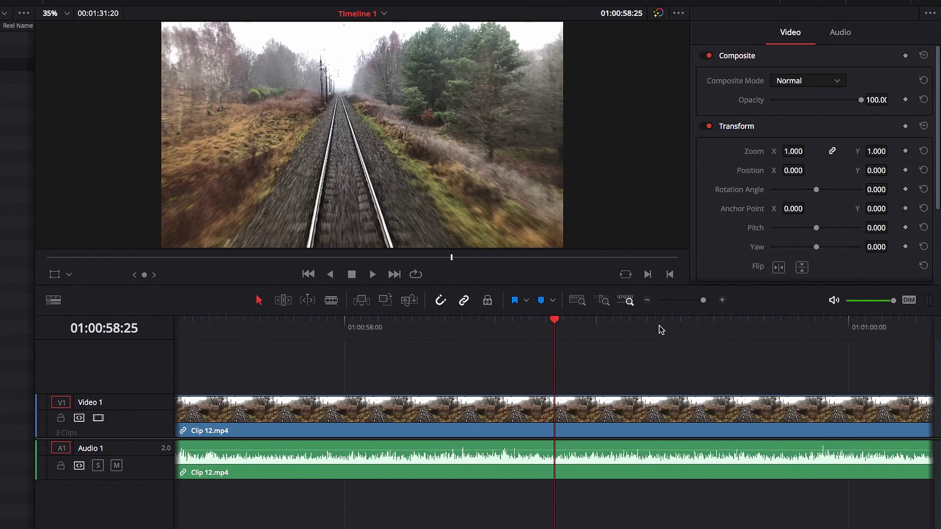
- Fit the whole timeline with Full Extent Zoom and place the playhead at 01:01:07:29 in the last Clip 11.mp4
key("shift+z")
key("Home")
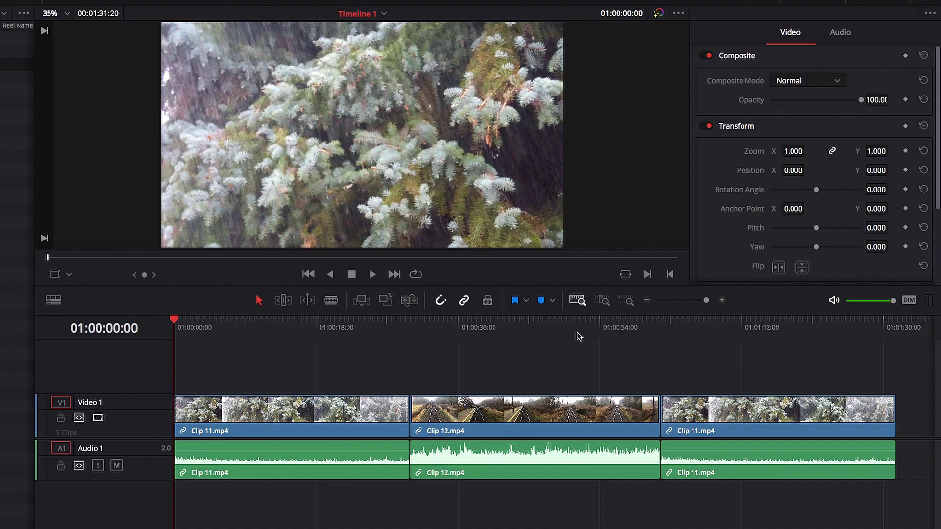
left_click(556, 327)
left_click(807, 325)
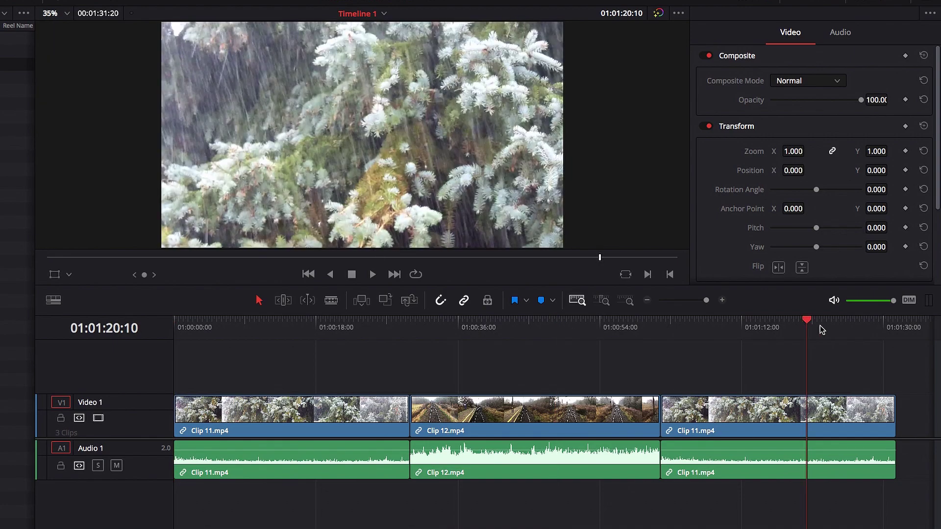
left_click(830, 326)
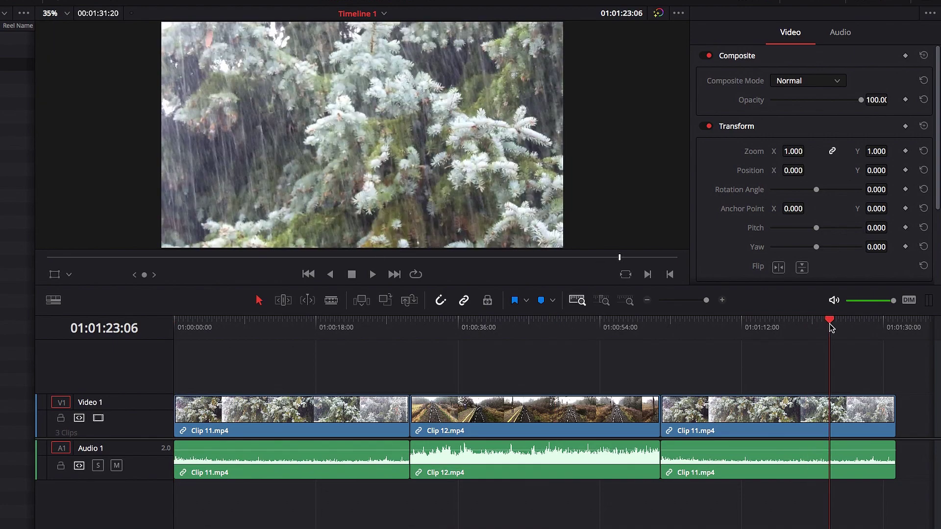
left_click(709, 327)
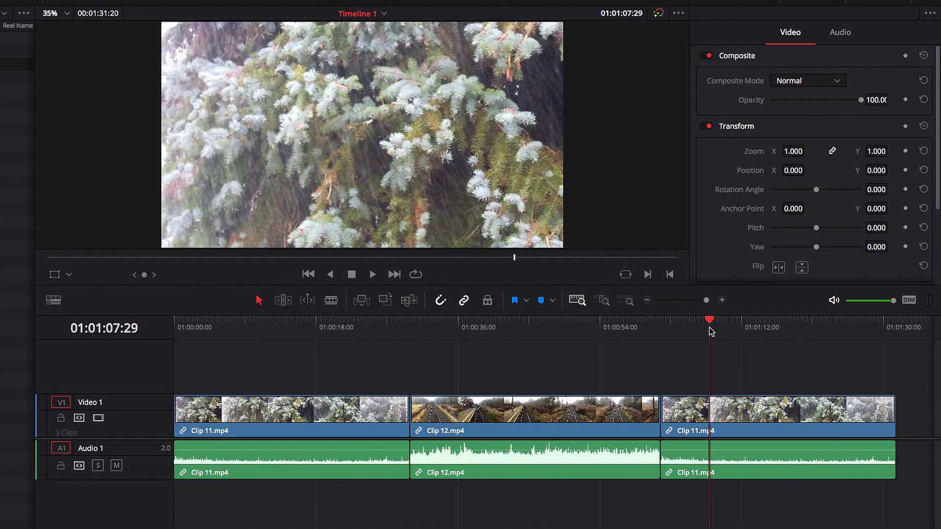
- Switch to Custom Zoom and split the last Clip 11.mp4 at three closely spaced points around the playhead
left_click(626, 300)
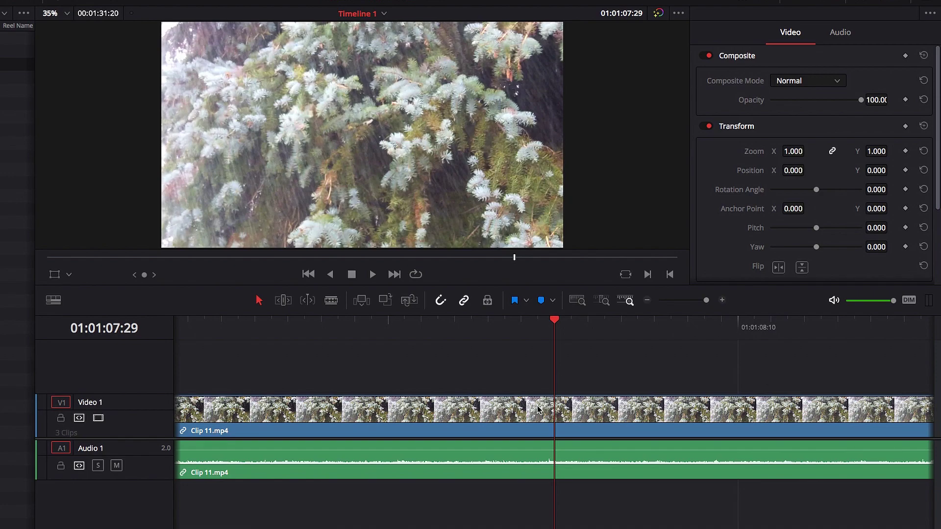
key("b")
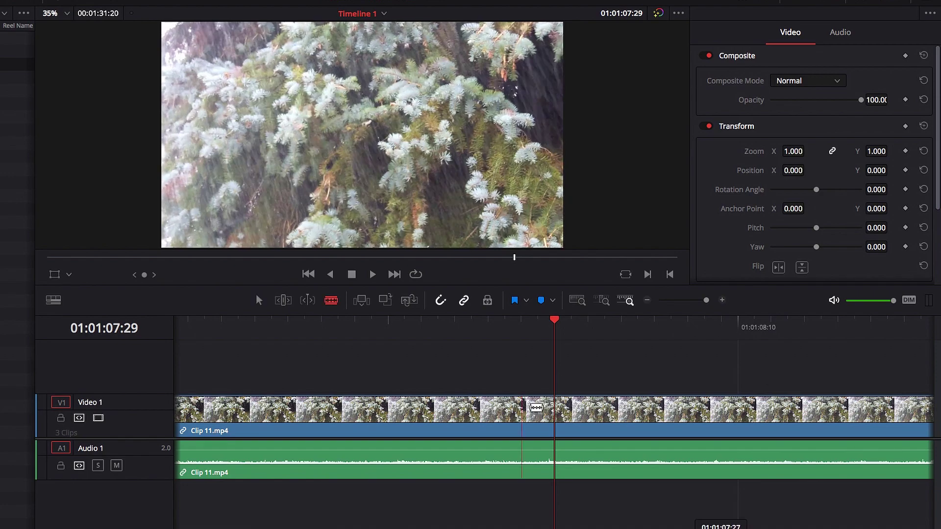
left_click(521, 409)
left_click(587, 409)
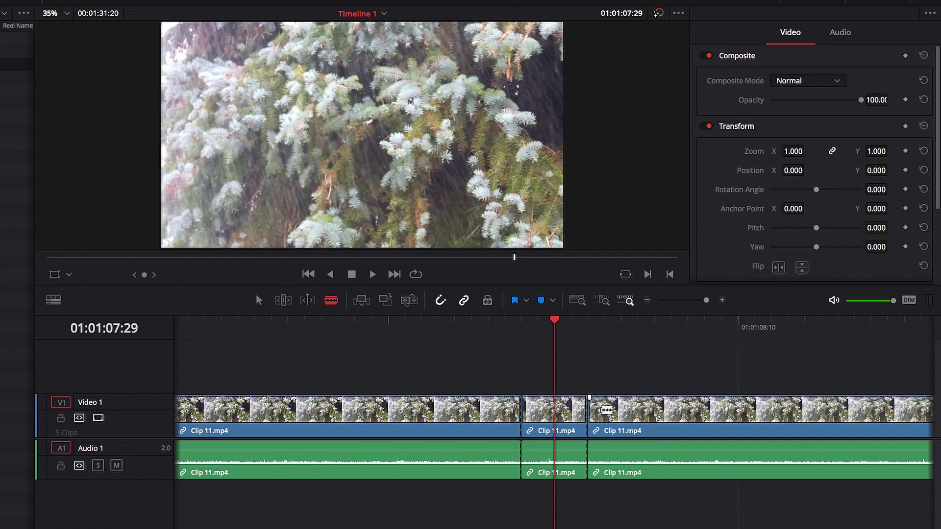
left_click(672, 410)
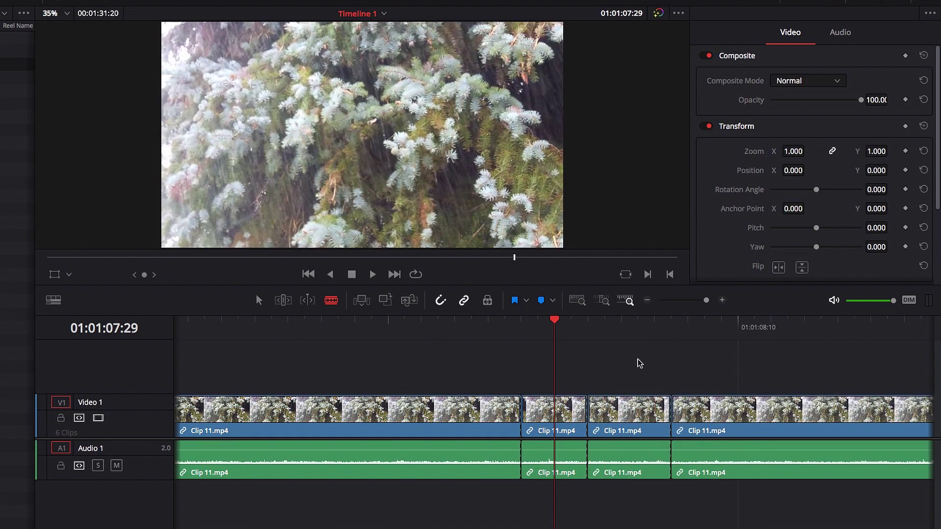
- Return to Full Extent Zoom, place the playhead at 01:00:23:06 in the first Clip 11.mp4, and magnify that spot with Custom Zoom
left_click(581, 303)
left_click(473, 327)
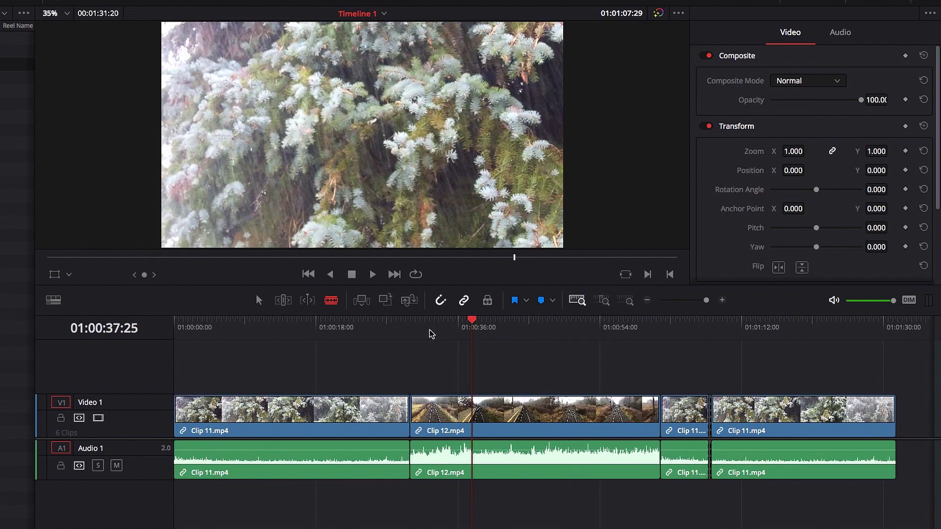
left_click(357, 328)
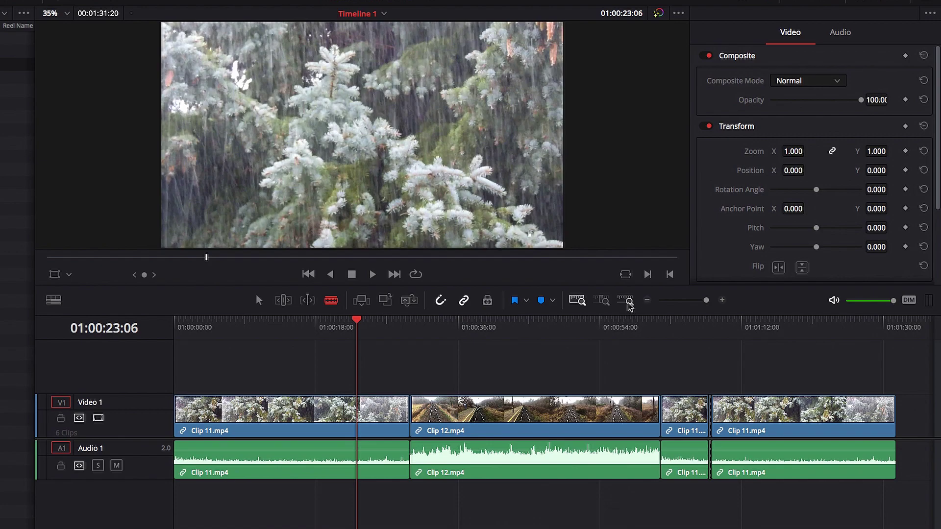
left_click(628, 301)
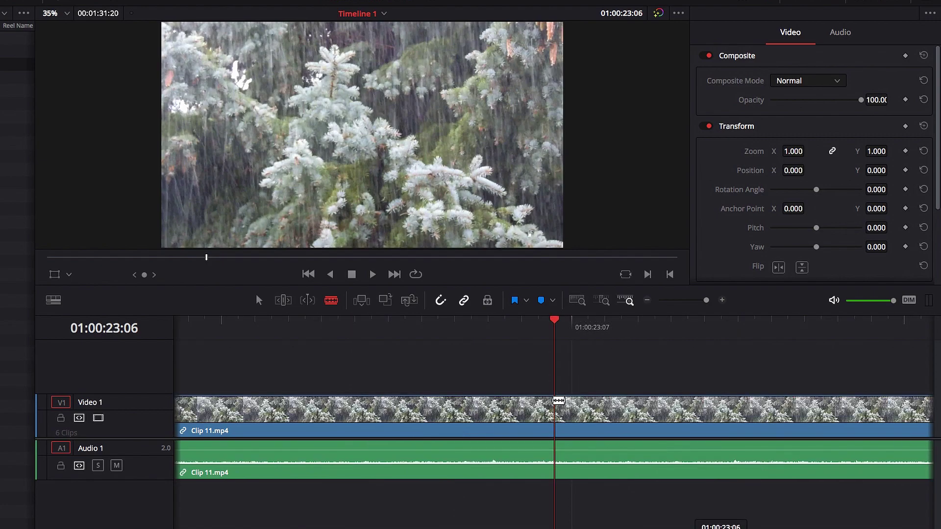
- Split the first Clip 11.mp4 at three closely spaced points, one just before and two after the playhead
left_click(542, 415)
left_click(594, 415)
left_click(655, 415)
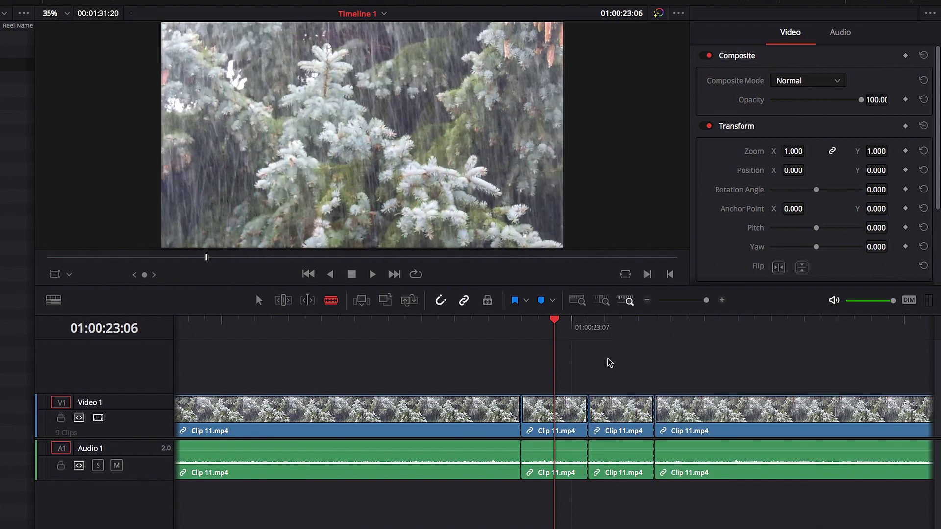
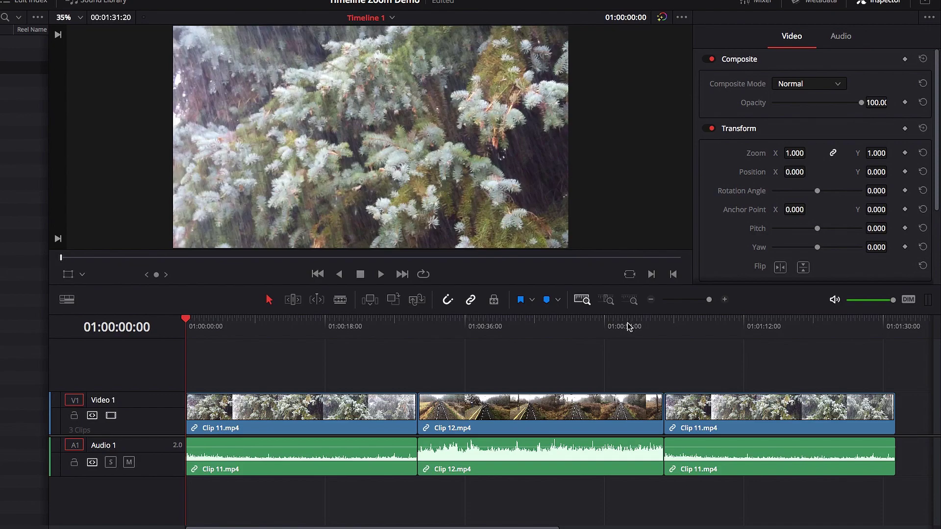
- Place the playhead at 01:01:01:22, where Clip 12.mp4 meets the last Clip 11.mp4, and zoom in closely on it
left_click(617, 324)
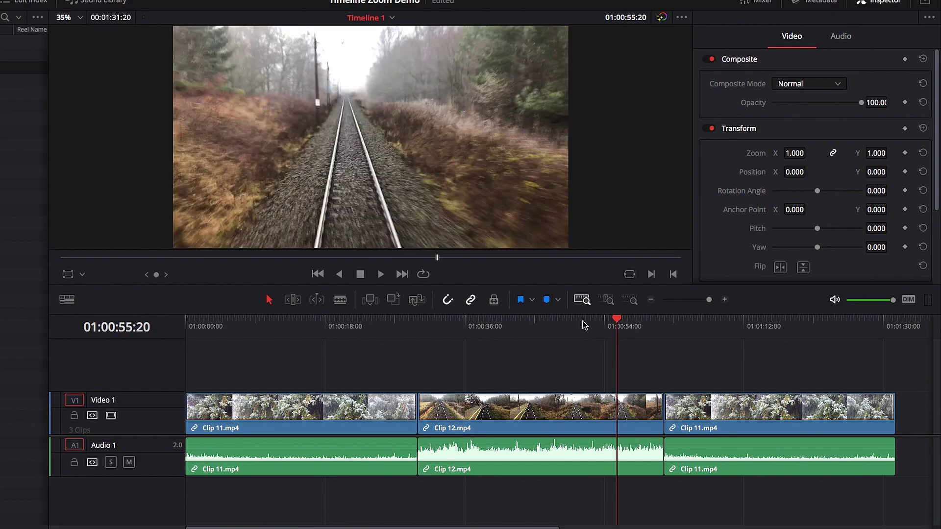
left_click(582, 324)
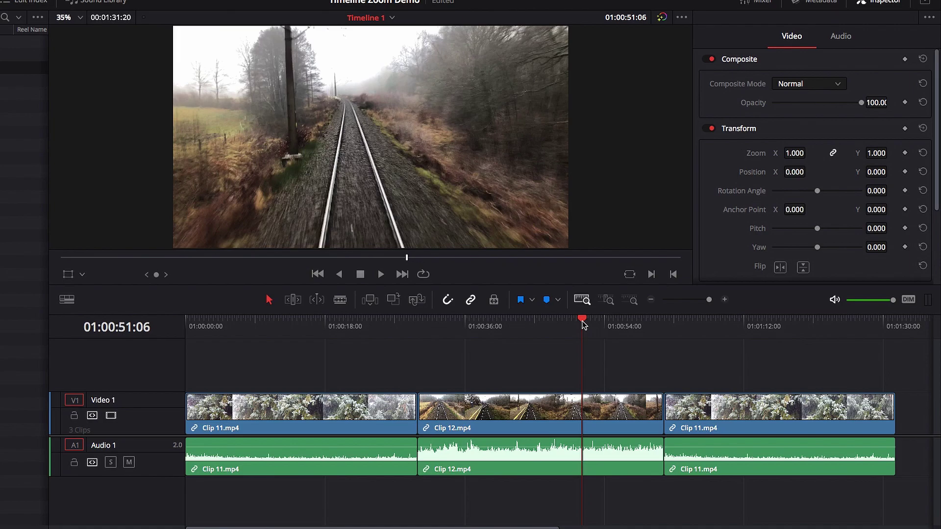
left_click(664, 324)
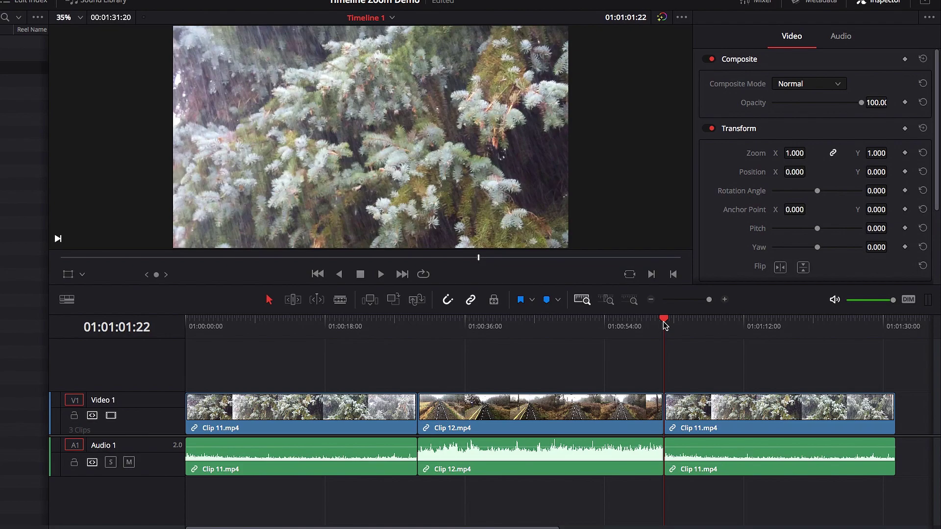
key("ctrl+equal")
key("ctrl+equal")
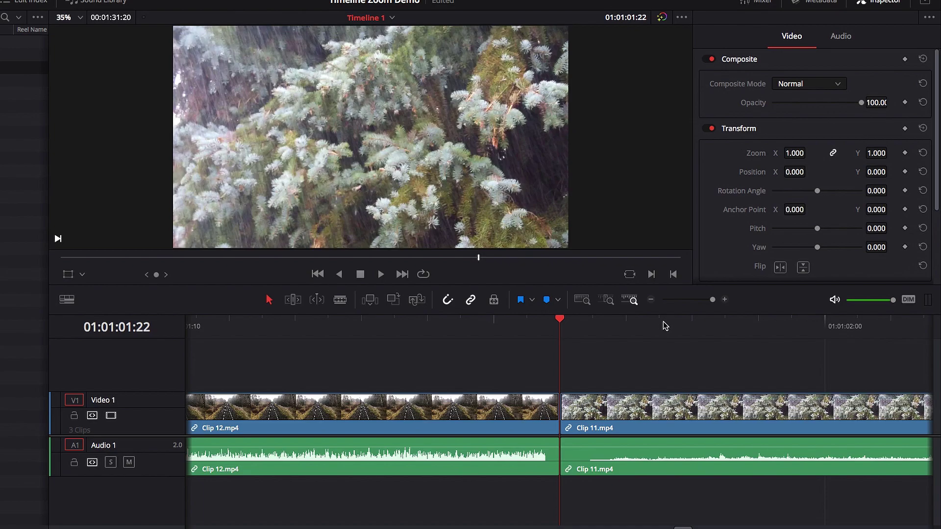
- Split Clip 12.mp4 shortly before the playhead and Clip 11.mp4 shortly after it, and return to the Selection tool
key("b")
left_click(510, 413)
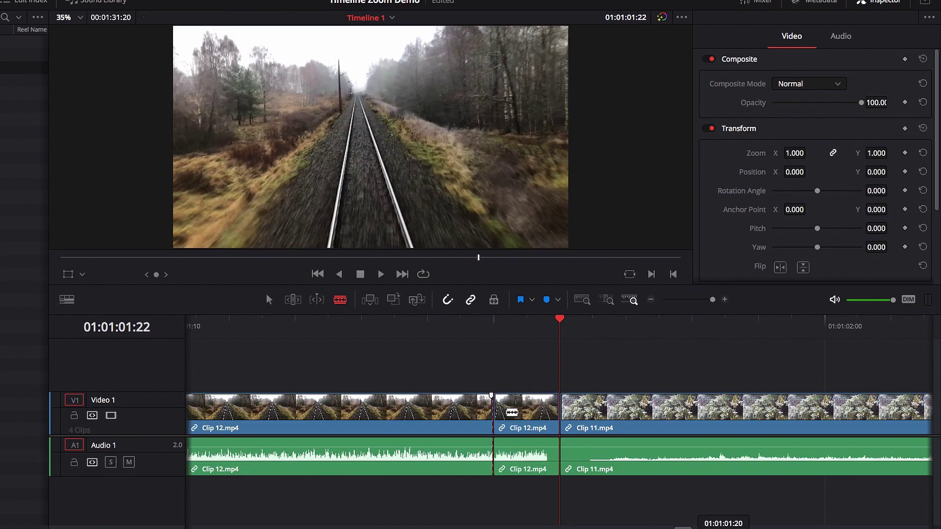
left_click(625, 411)
key("a")
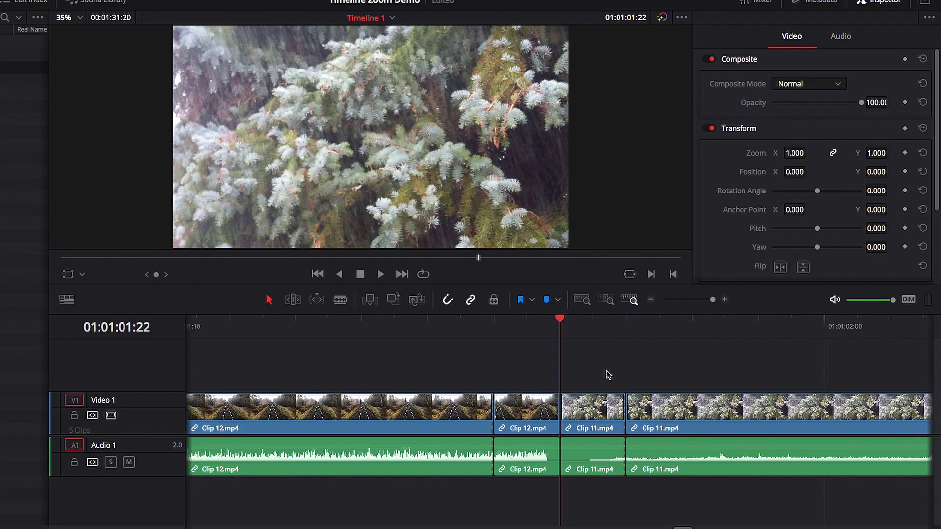
- Zoom out to show all clips, place the playhead at 01:00:21:20 in the first Clip 11.mp4, and zoom in closely on it
key("ctrl+minus")
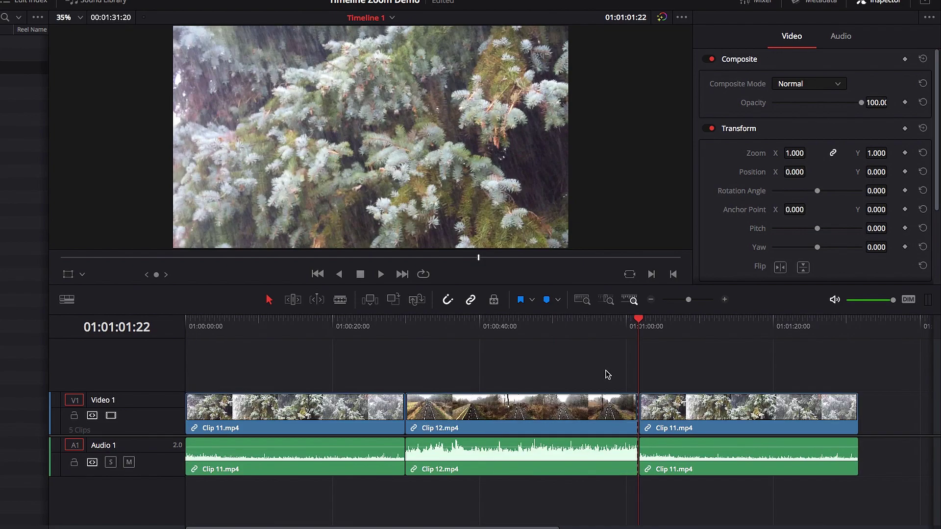
left_click(345, 325)
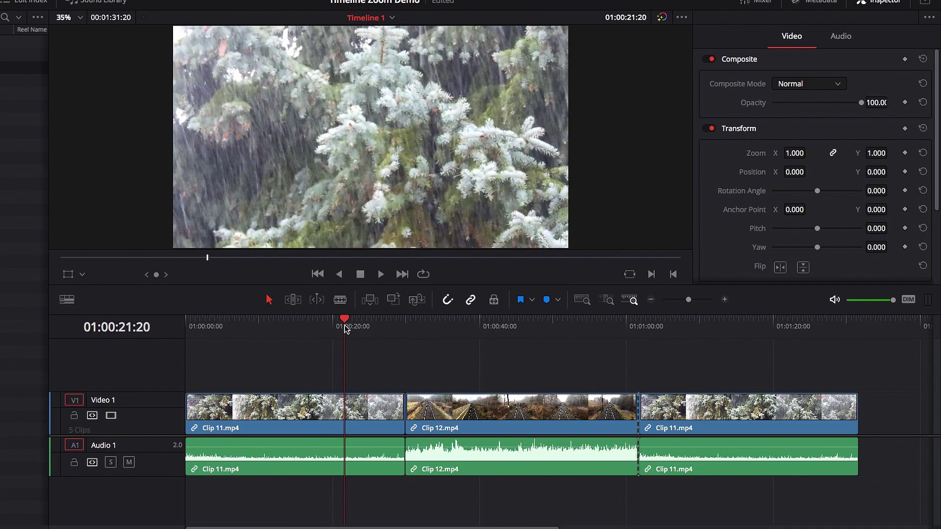
key("ctrl+equal")
key("ctrl+equal")
key("ctrl+equal")
key("ctrl+equal")
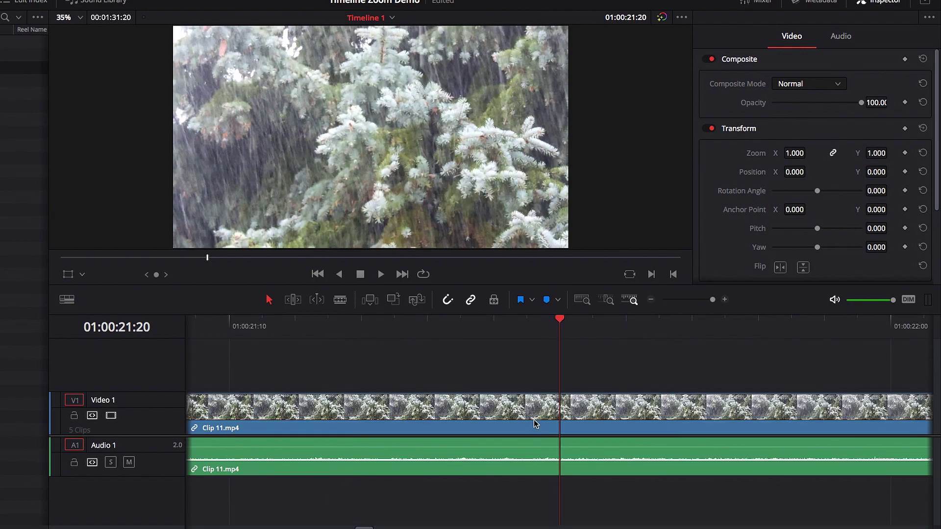
- Split the first Clip 11.mp4 at 01:00:21:18 and again shortly after the playhead
key("b")
left_click(494, 412)
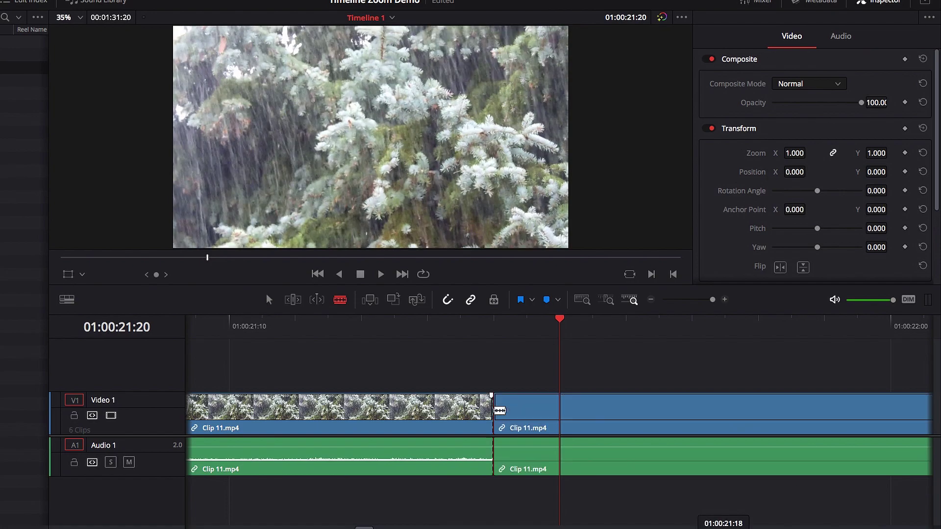
left_click(639, 412)
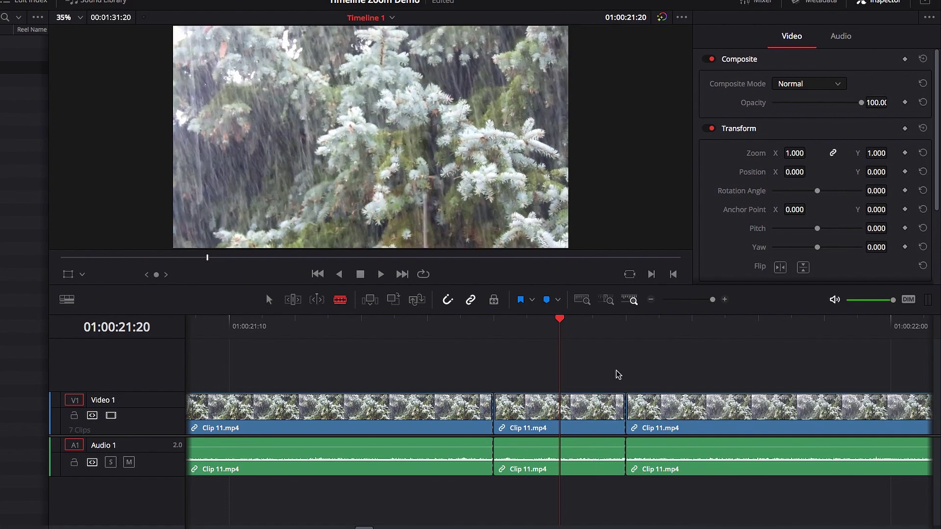
- Toggle out to the whole timeline, place the playhead at 01:00:49:21 in Clip 12.mp4, and toggle back to the close zoom
key("shift+z")
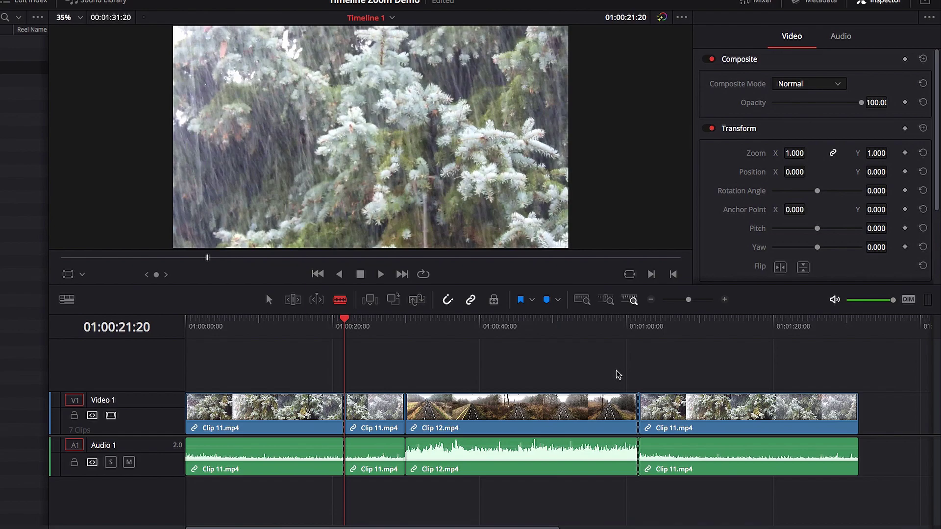
left_click(550, 324)
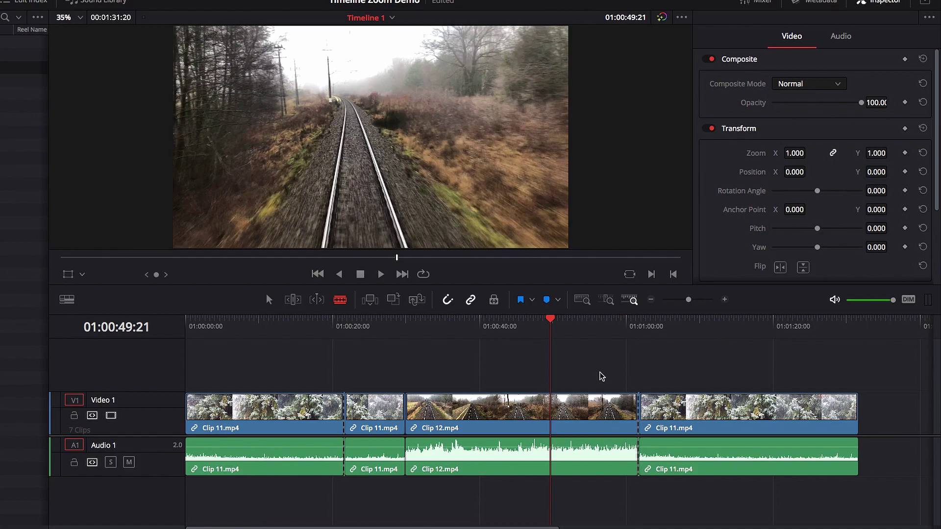
key("shift+z")
- Split Clip 12.mp4 shortly before and after the playhead, and toggle the timeline zoom back out to show all clips
left_click(494, 413)
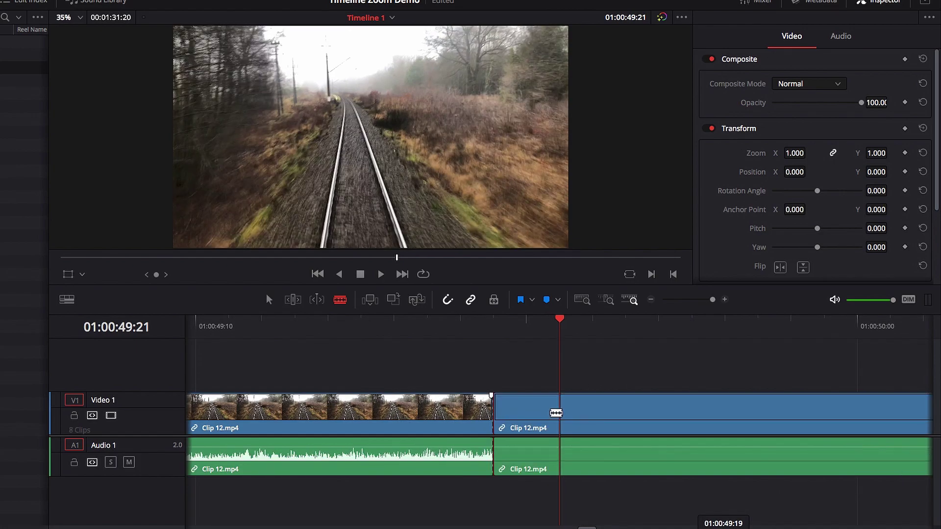
left_click(626, 414)
key("a")
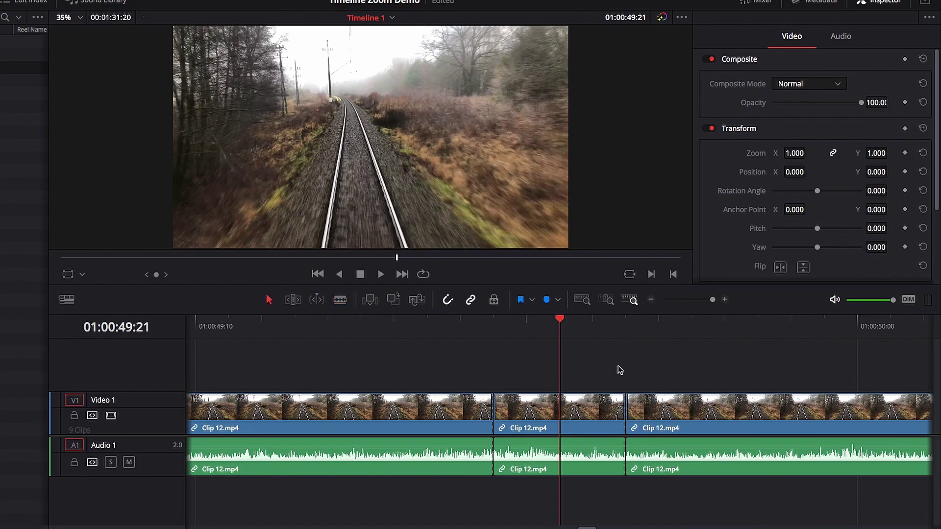
key("shift+z")
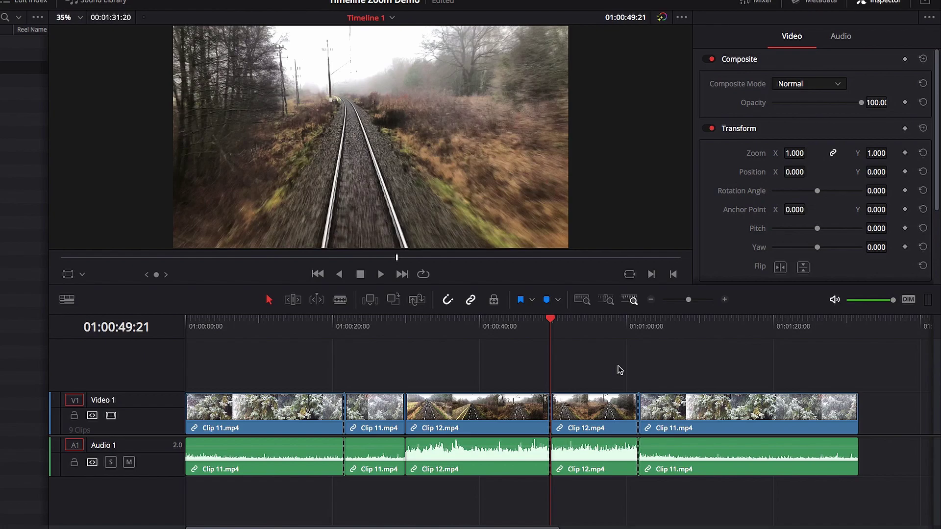